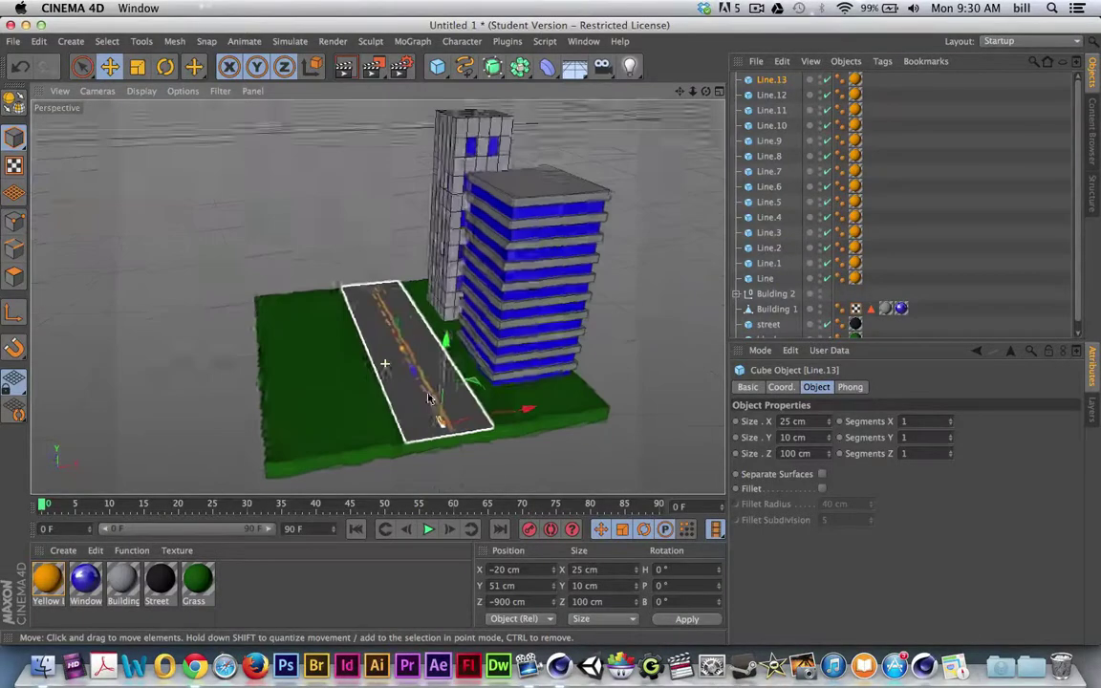
# - Start saving the scene and choose the City folder inside the VCIL 1640 3D Design folder on the Desktop
pyautogui.scroll(5, 421, 367)
pyautogui.keyDown('alt'); pyautogui.moveTo(420, 371); pyautogui.dragTo(273, 312); pyautogui.keyUp('alt')
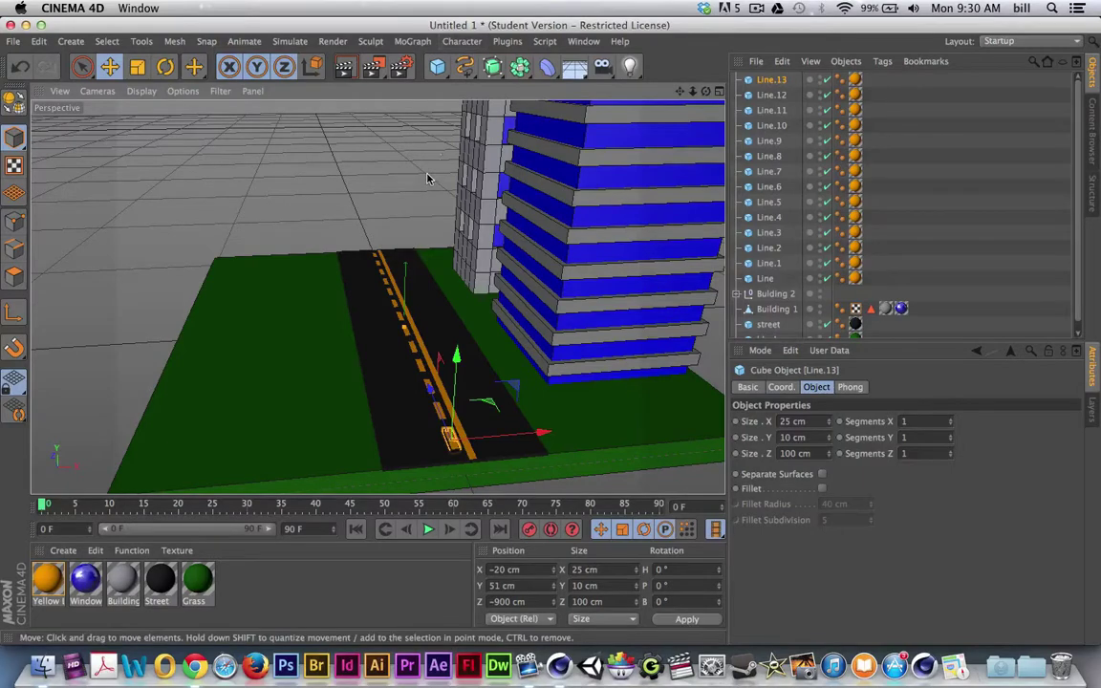
pyautogui.press('super+s')
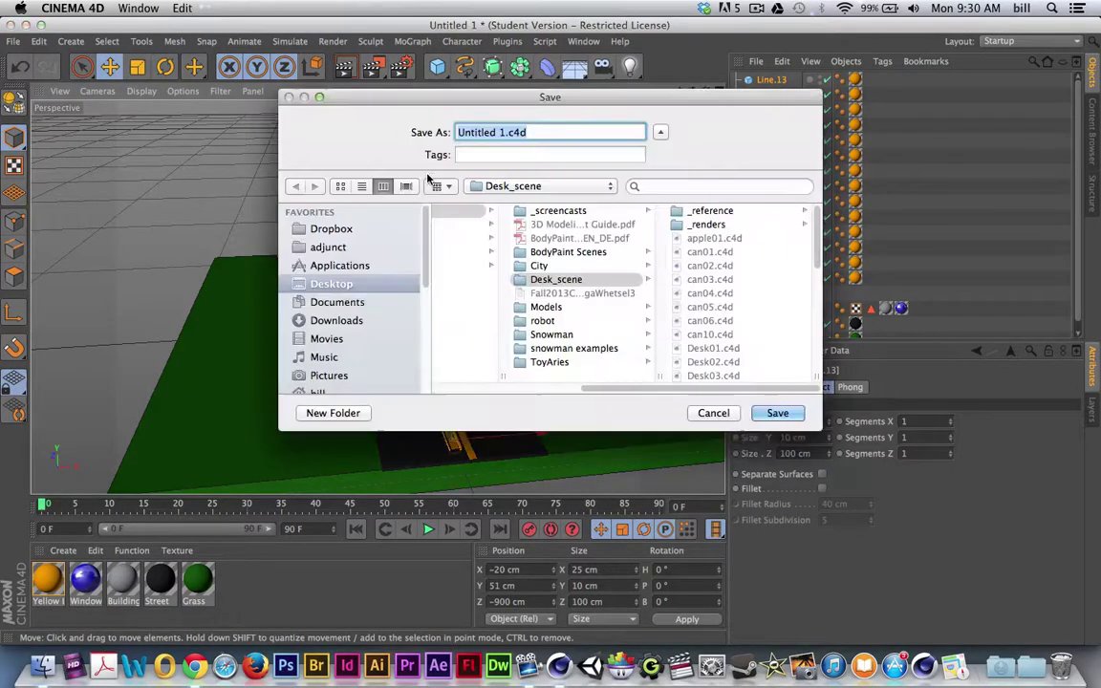
pyautogui.click(313, 287)
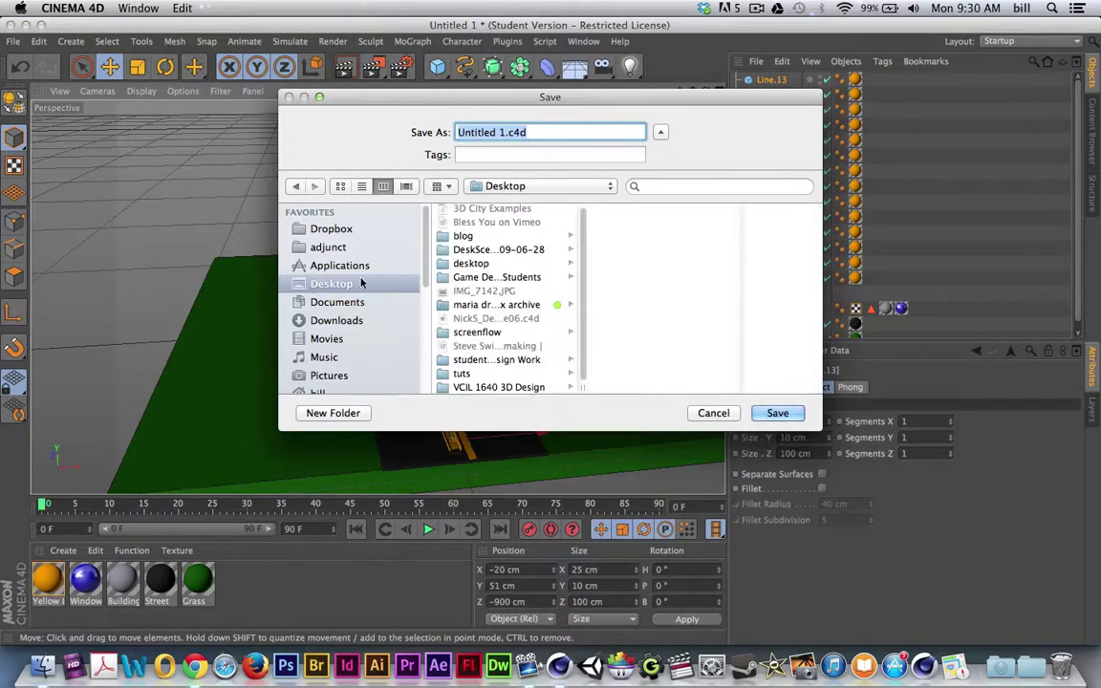
pyautogui.click(499, 387)
pyautogui.click(618, 239)
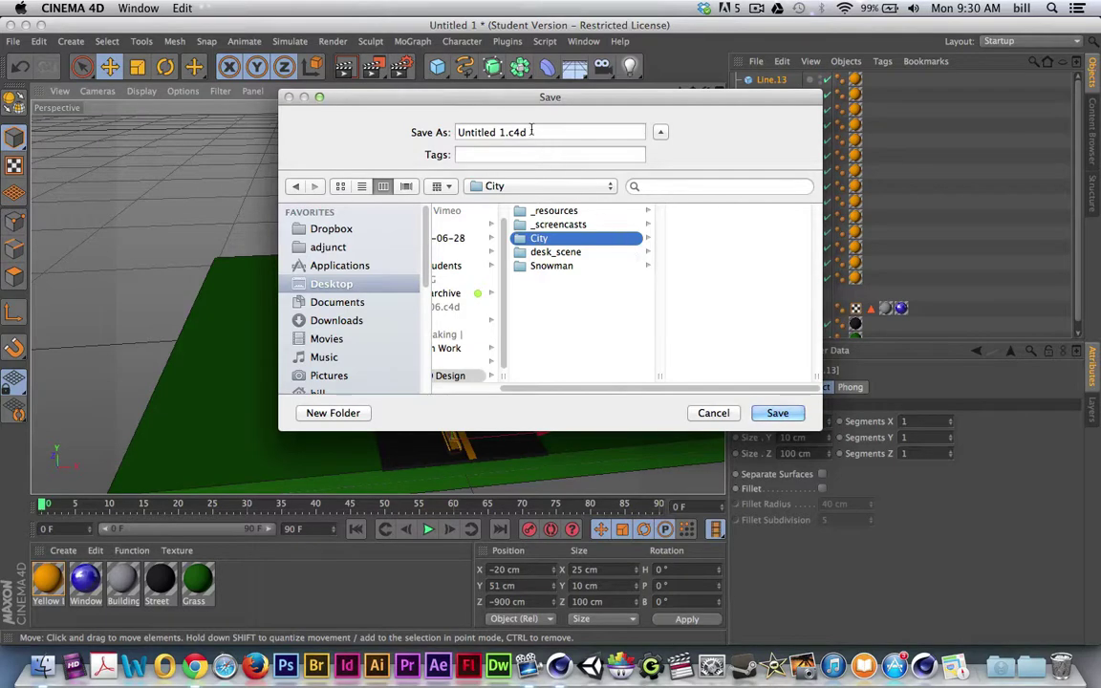
# - Name the file BW_City01.c4d and save it in the City folder
pyautogui.click(479, 131)
pyautogui.moveTo(479, 132); pyautogui.dragTo(401, 133)
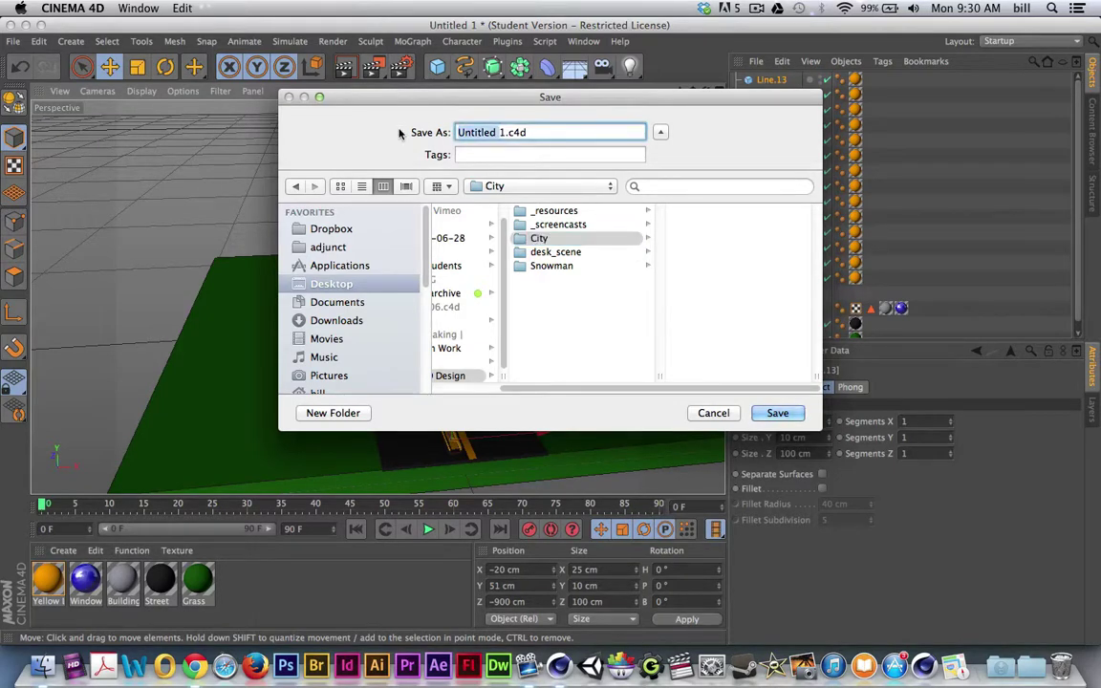
pyautogui.press('BackSpace')
pyautogui.press('Right')
pyautogui.press('BackSpace')
pyautogui.write('BW_')
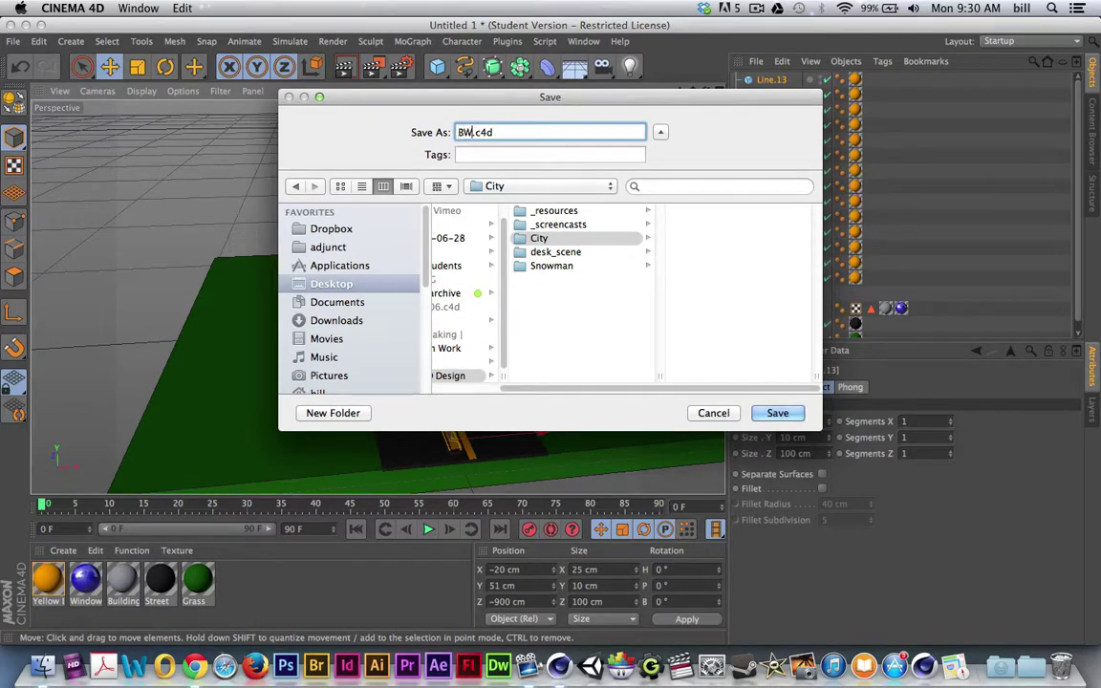
pyautogui.write('City01')
pyautogui.press('Return')
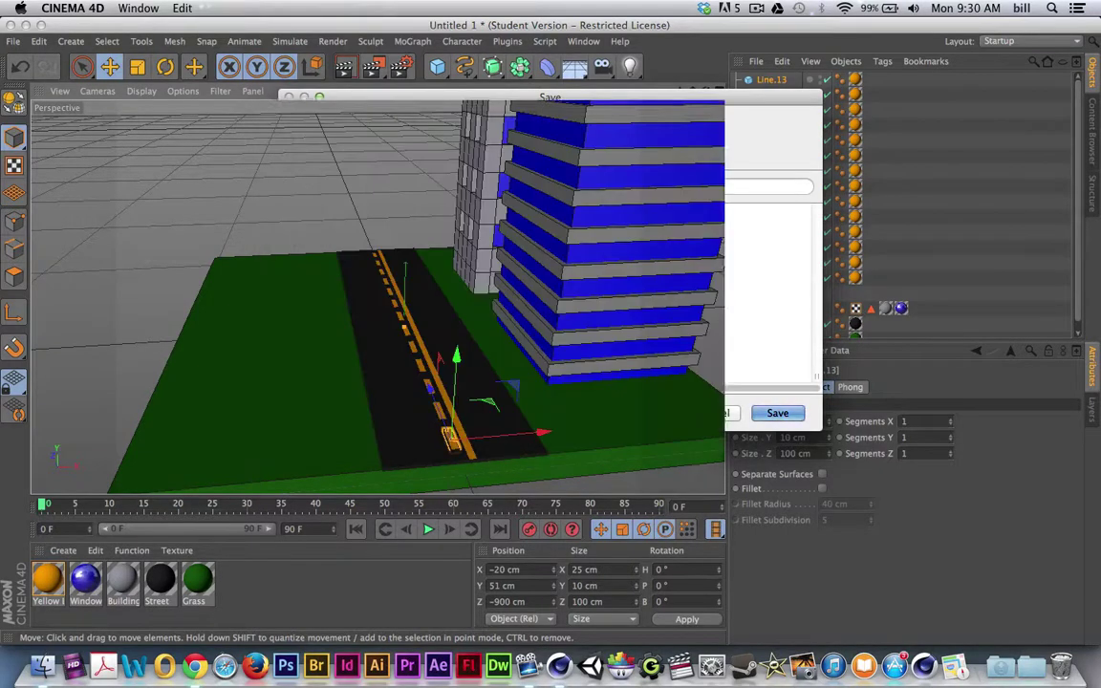
# - Add a cube to the scene and rename it Sidewalk
pyautogui.moveTo(333, 209); pyautogui.dragTo(357, 235)
pyautogui.scroll(-5, 357, 238)
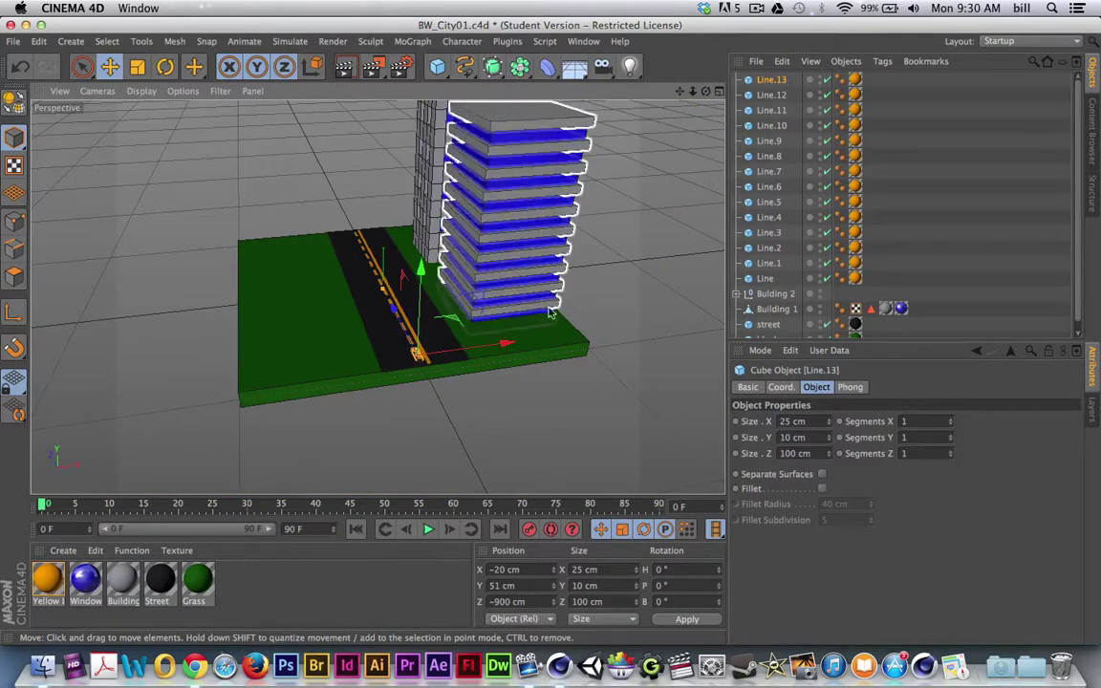
pyautogui.moveTo(588, 304)
pyautogui.mouseDown()
pyautogui.moveTo(533, 292)
pyautogui.moveTo(576, 301)
pyautogui.mouseUp()
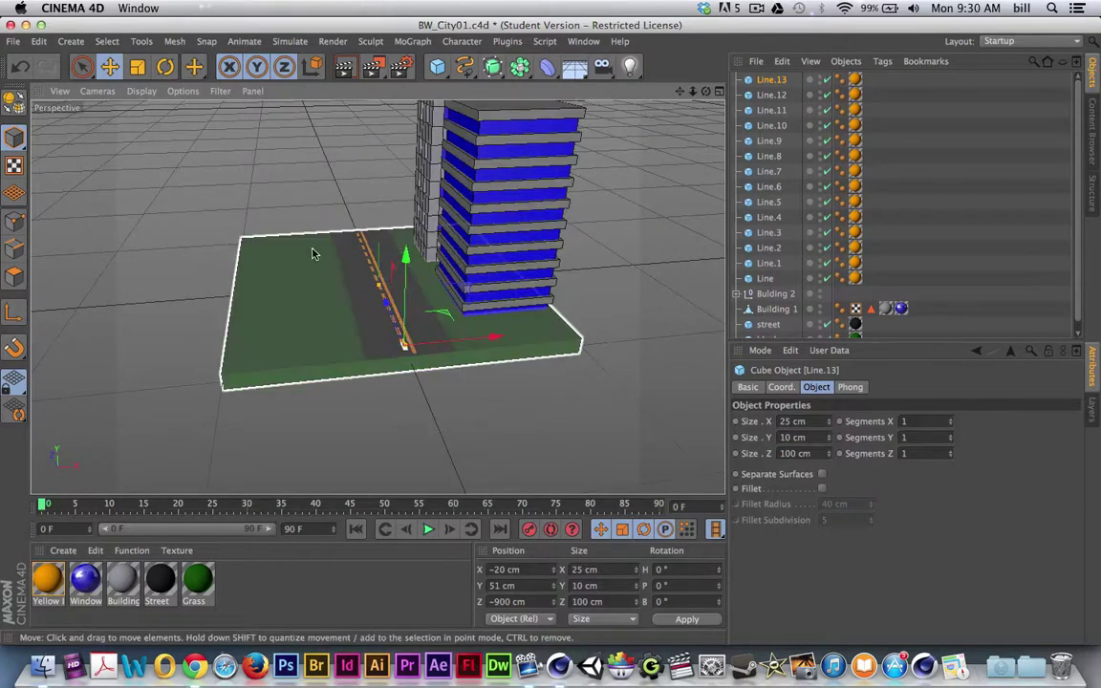
pyautogui.click(437, 66)
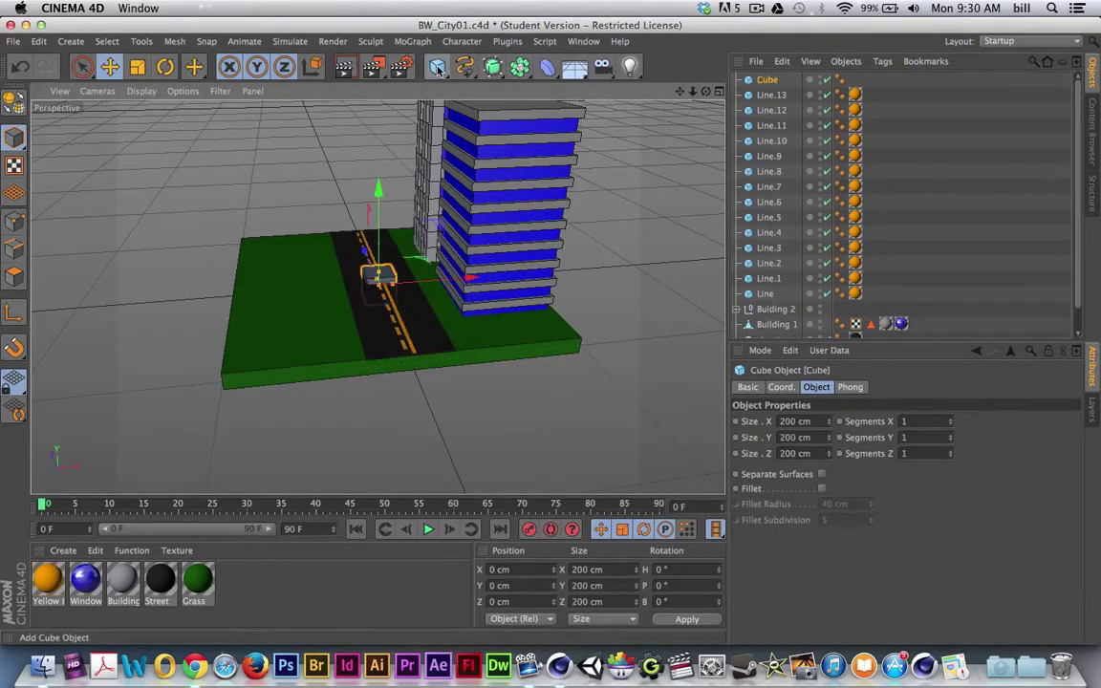
pyautogui.doubleClick(769, 79)
pyautogui.write('Sidewalk')
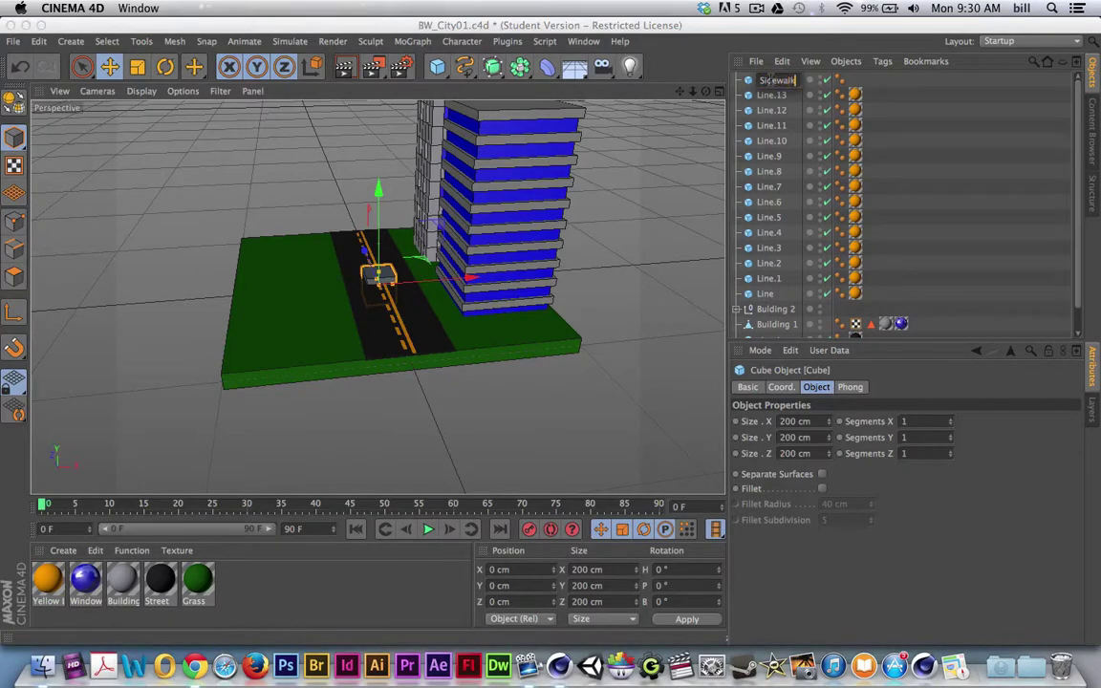
pyautogui.press('Return')
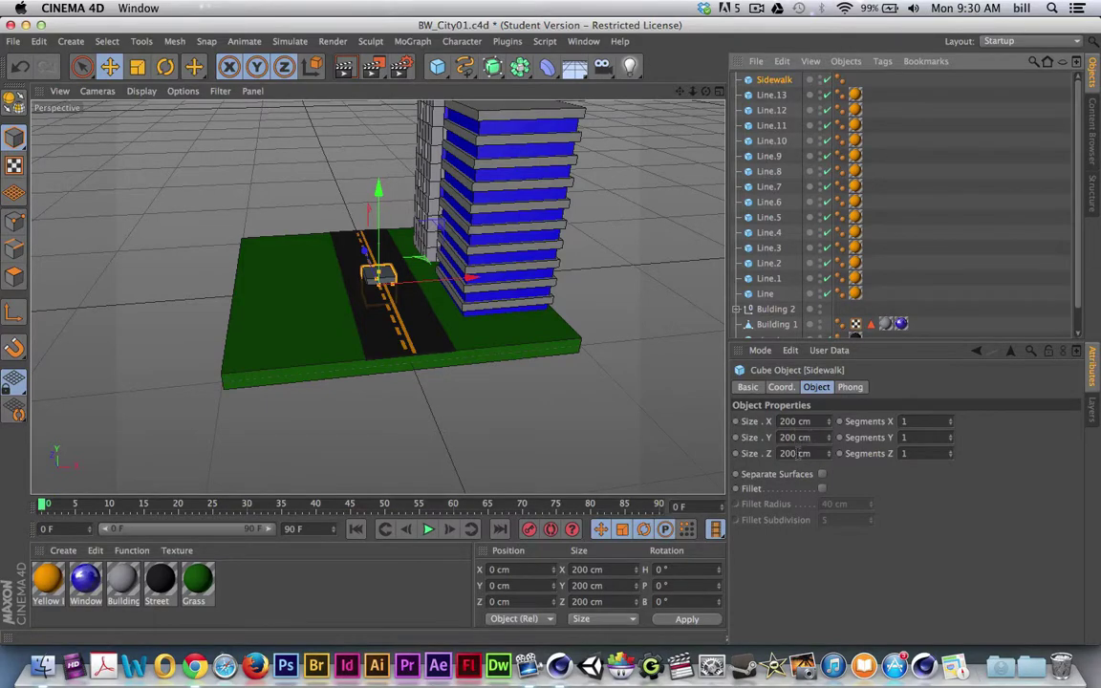
# - Set the Sidewalk cube's X size to 50 cm
pyautogui.doubleClick(792, 420)
pyautogui.write('50')
pyautogui.press('Return')
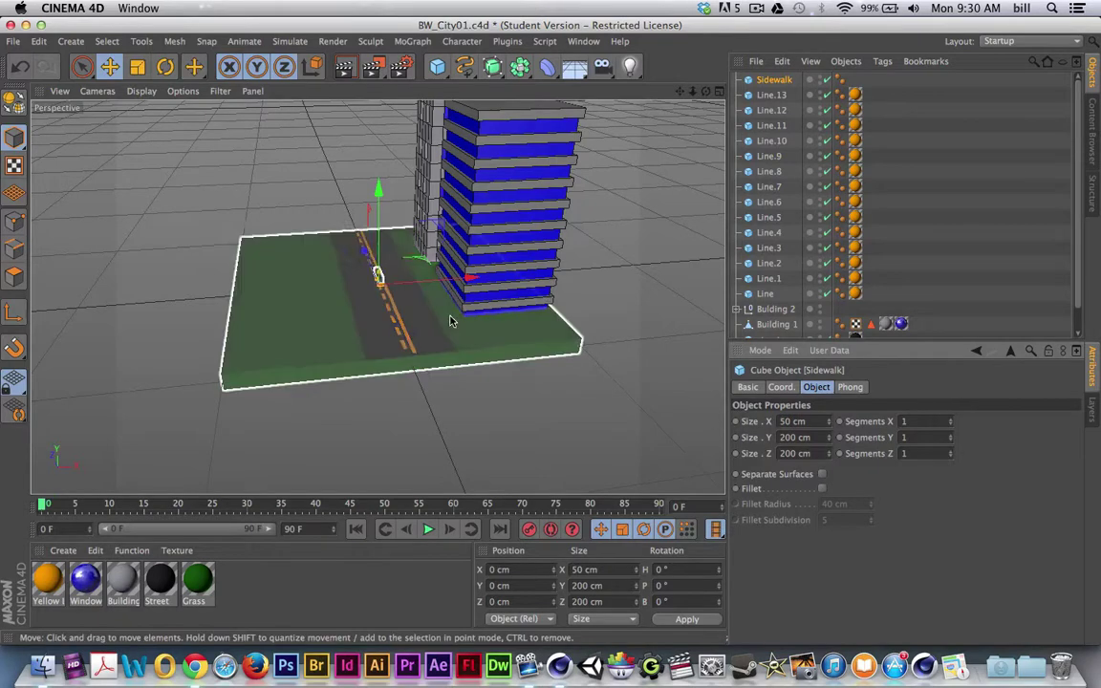
# - Set the Sidewalk cube's size to 100 cm in X and 10 cm in Y
pyautogui.scroll(5, 451, 319)
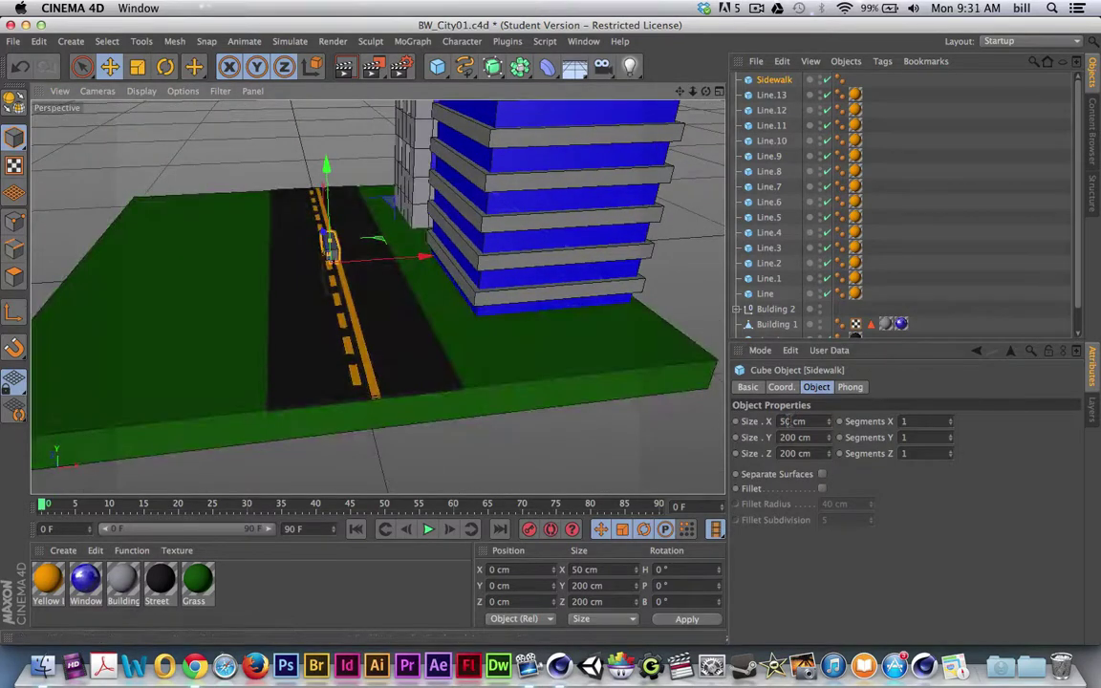
pyautogui.moveTo(789, 421); pyautogui.dragTo(764, 421)
pyautogui.write('100')
pyautogui.press('Return')
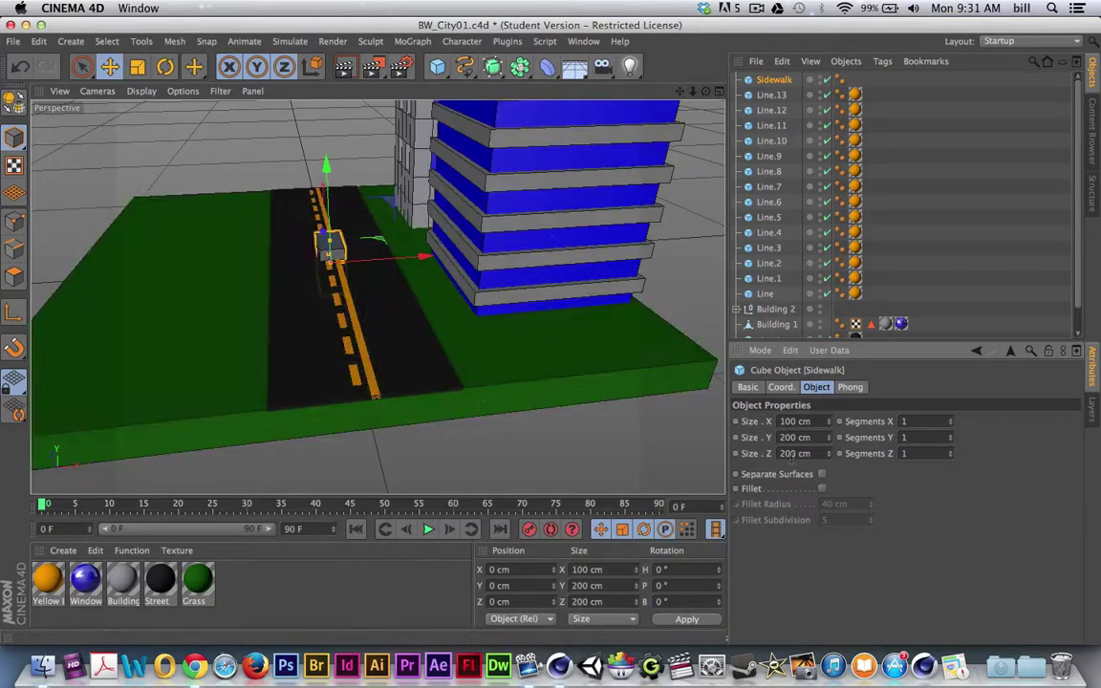
pyautogui.doubleClick(788, 437)
pyautogui.write('10')
pyautogui.press('Return')
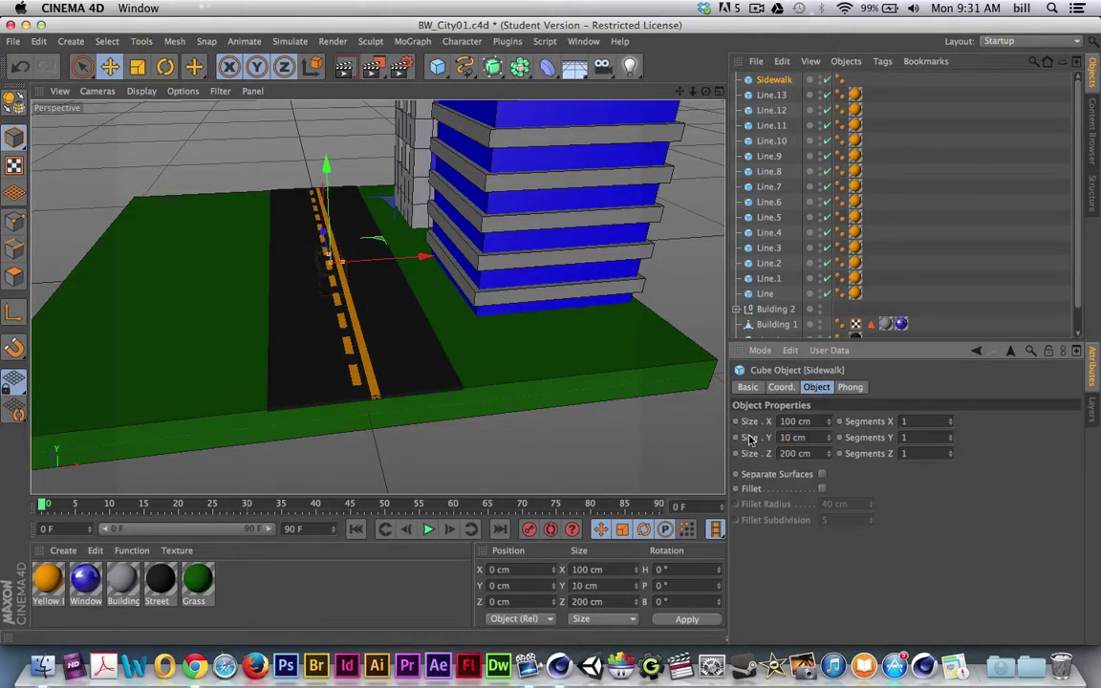
# - Raise the Sidewalk to Y 60 cm and move it along X to about -310 cm, beside the street on the open grass
pyautogui.moveTo(327, 166)
pyautogui.mouseDown()
pyautogui.moveTo(329, 132)
pyautogui.moveTo(328, 168)
pyautogui.moveTo(327, 149)
pyautogui.mouseUp()
pyautogui.press('super+z')
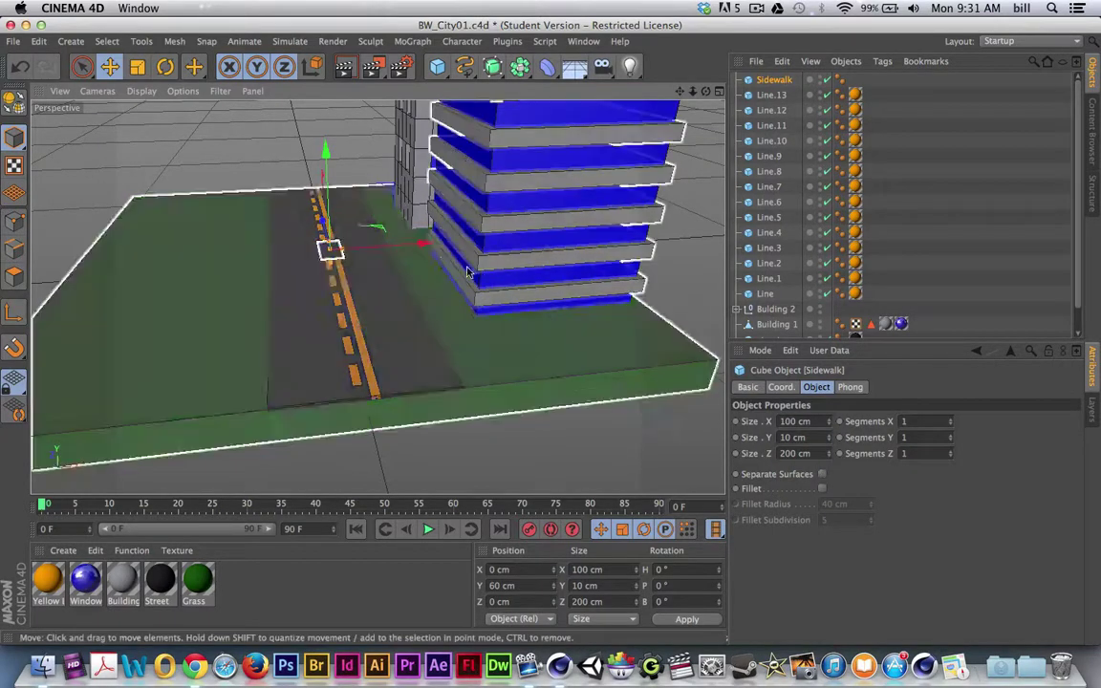
pyautogui.moveTo(422, 245); pyautogui.dragTo(346, 249)
# - Set the Sidewalk's X position to -305 cm to bring it closer to the street's edge
pyautogui.moveTo(337, 384); pyautogui.dragTo(313, 391)
pyautogui.scroll(5, 290, 318)
pyautogui.scroll(5, 303, 333)
pyautogui.scroll(4, 304, 332)
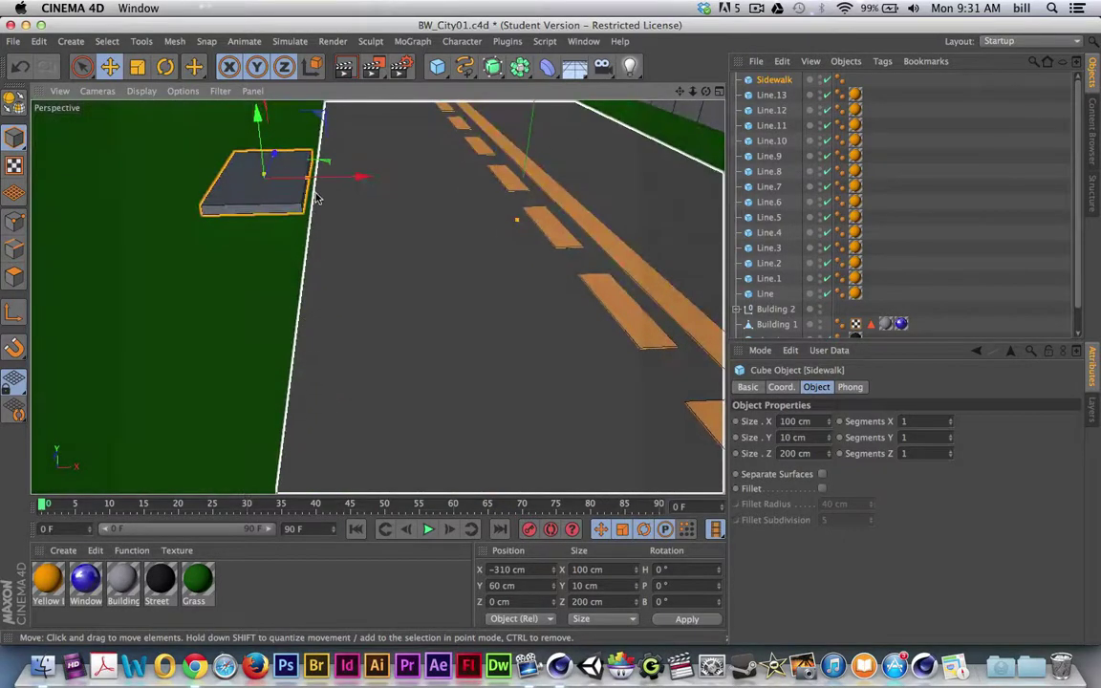
pyautogui.moveTo(361, 180)
pyautogui.mouseDown()
pyautogui.moveTo(386, 194)
pyautogui.moveTo(399, 164)
pyautogui.moveTo(353, 198)
pyautogui.mouseUp()
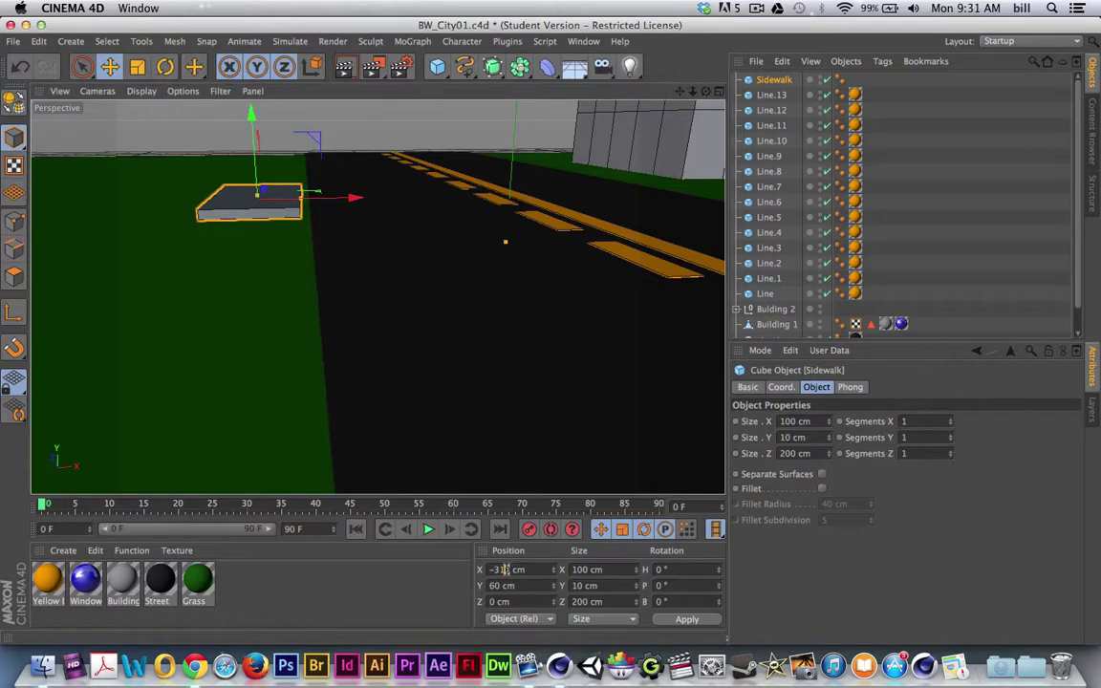
pyautogui.press('BackSpace')
pyautogui.press('Return')
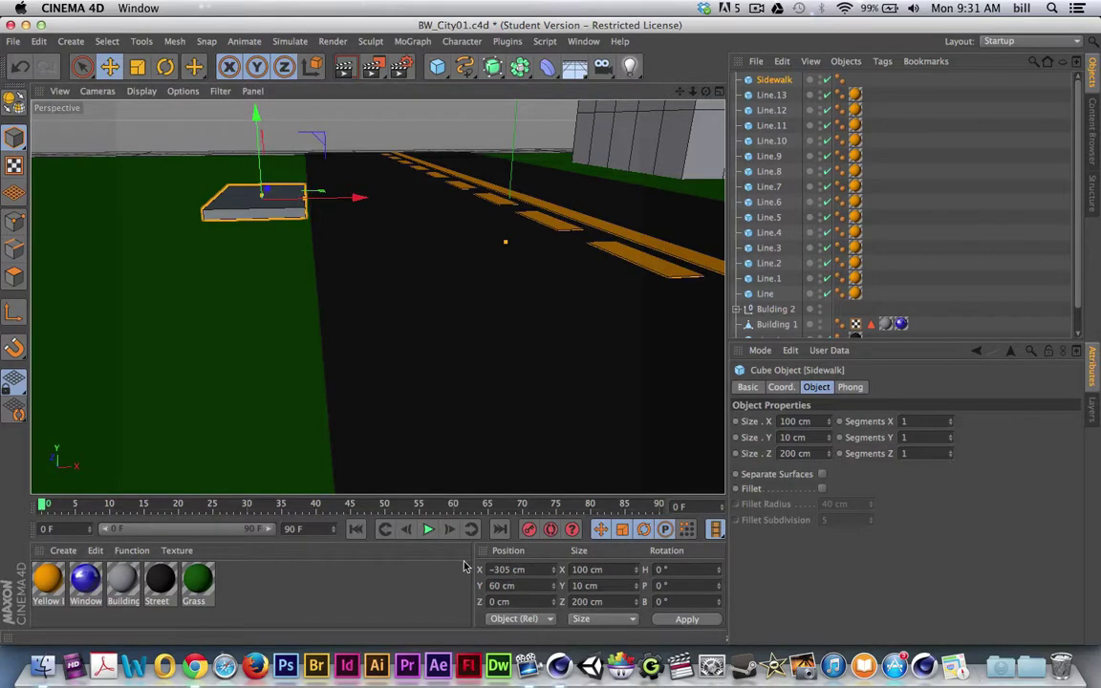
# - Examine in the Right view how the Sidewalk sits relative to the grass block and the street
pyautogui.moveTo(391, 366)
pyautogui.mouseDown()
pyautogui.moveTo(391, 309)
pyautogui.moveTo(408, 368)
pyautogui.mouseUp()
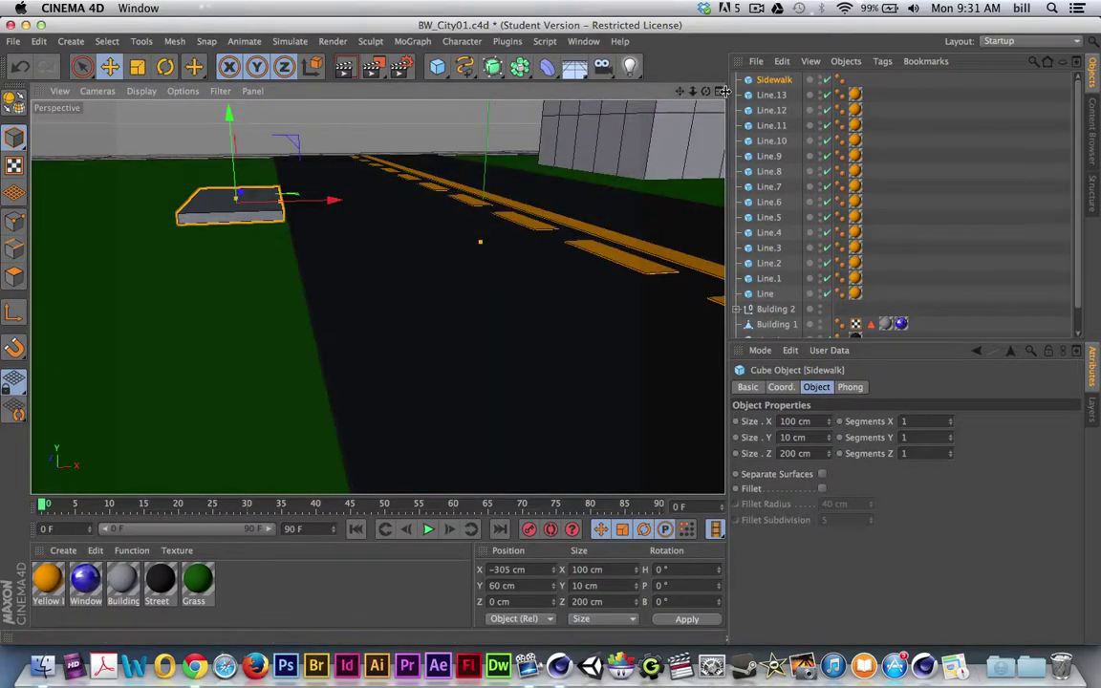
pyautogui.click(722, 90)
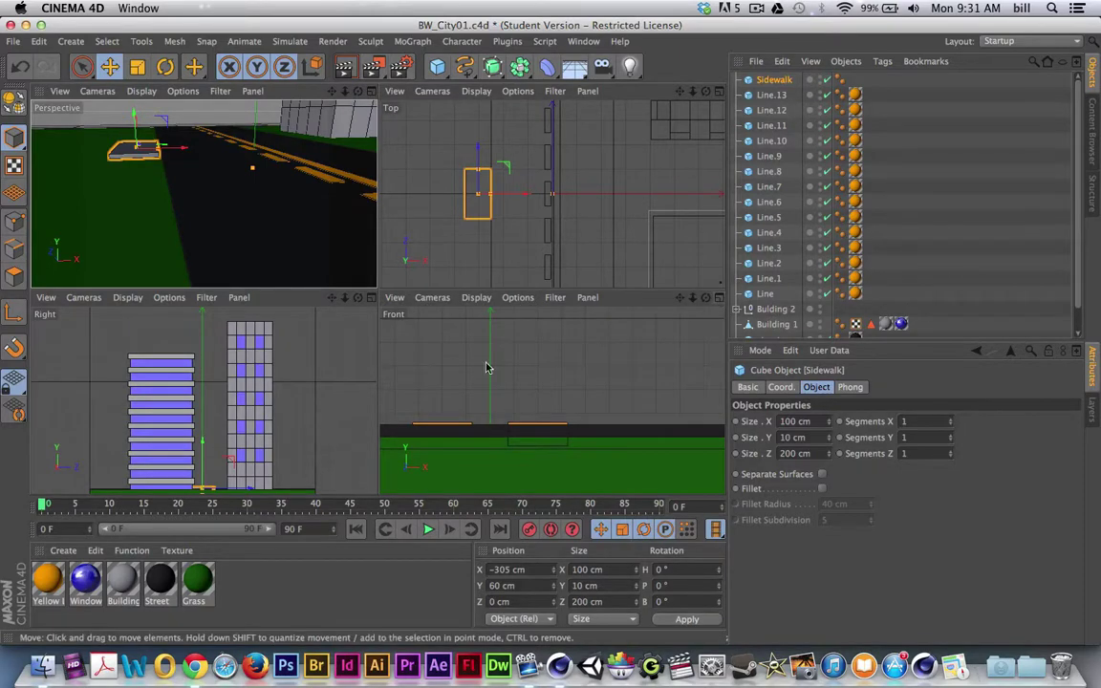
pyautogui.middleClick(367, 308)
pyautogui.scroll(2, 366, 310)
pyautogui.scroll(-3, 368, 312)
pyautogui.moveTo(381, 340); pyautogui.dragTo(374, 265)
pyautogui.scroll(6, 389, 306)
pyautogui.scroll(1, 408, 327)
pyautogui.moveTo(407, 323); pyautogui.dragTo(425, 31)
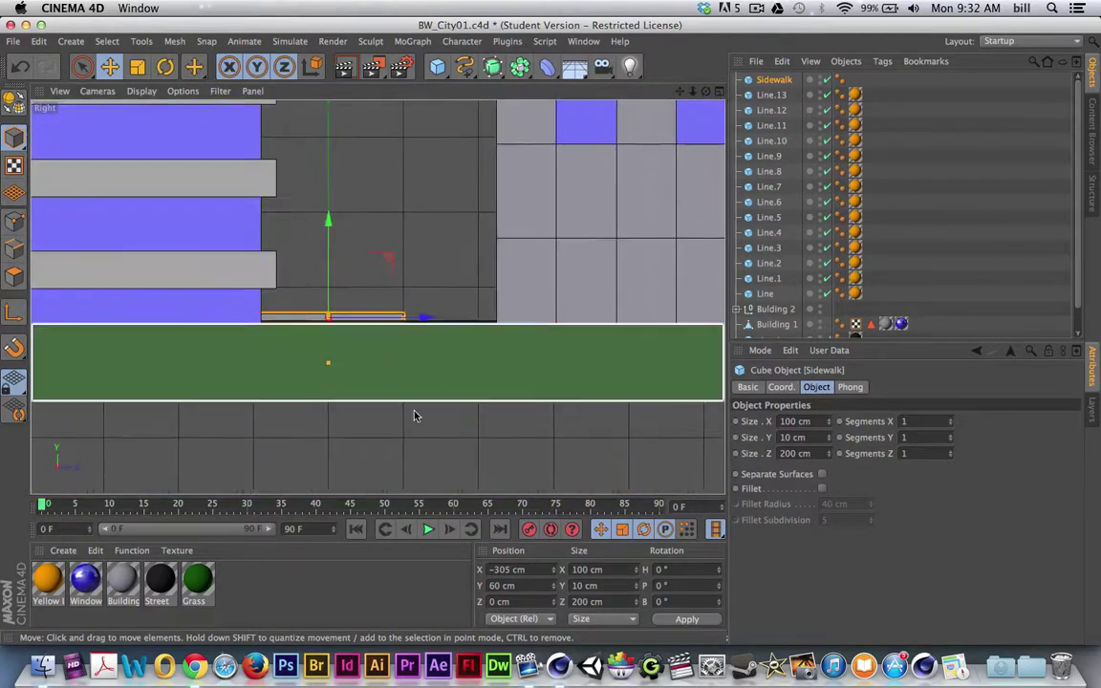
pyautogui.scroll(6, 415, 419)
pyautogui.scroll(-2, 414, 423)
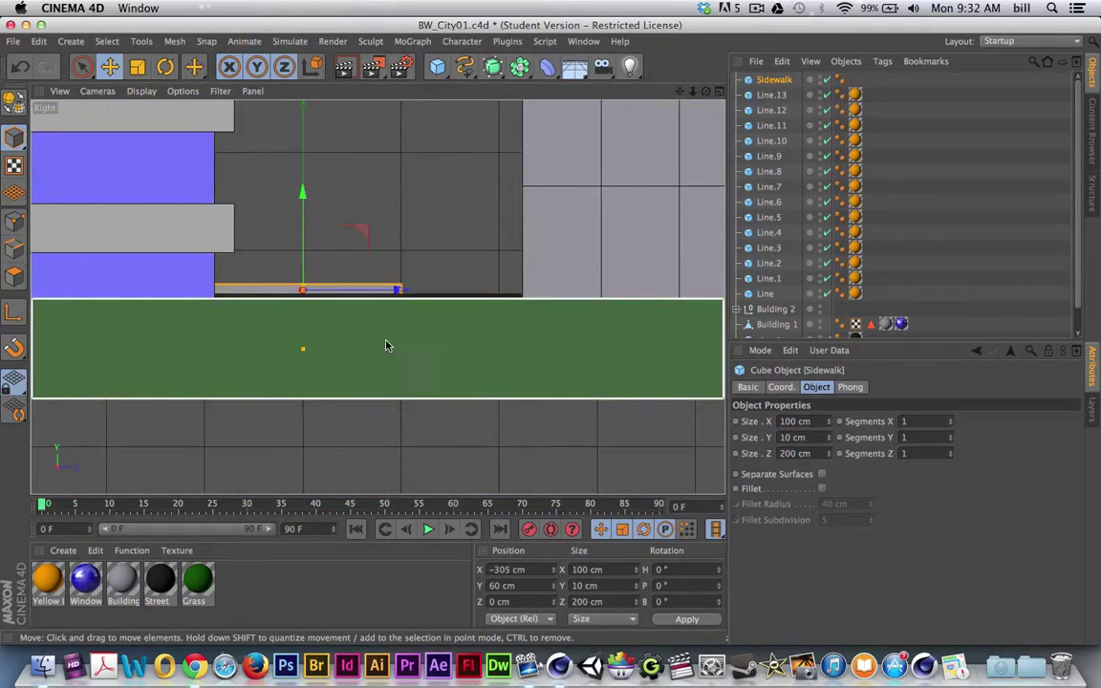
pyautogui.click(719, 92)
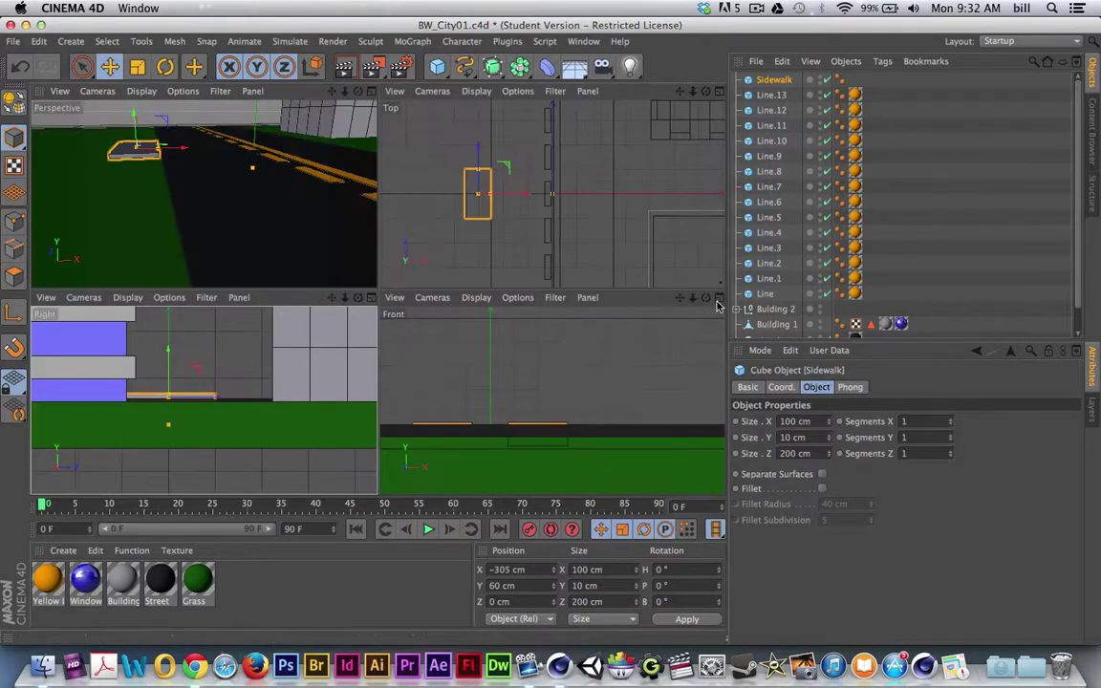
# - In the Front view, lower the Sidewalk to Y 50 cm so it sits partly in the grass block
pyautogui.click(719, 298)
pyautogui.scroll(-8, 469, 321)
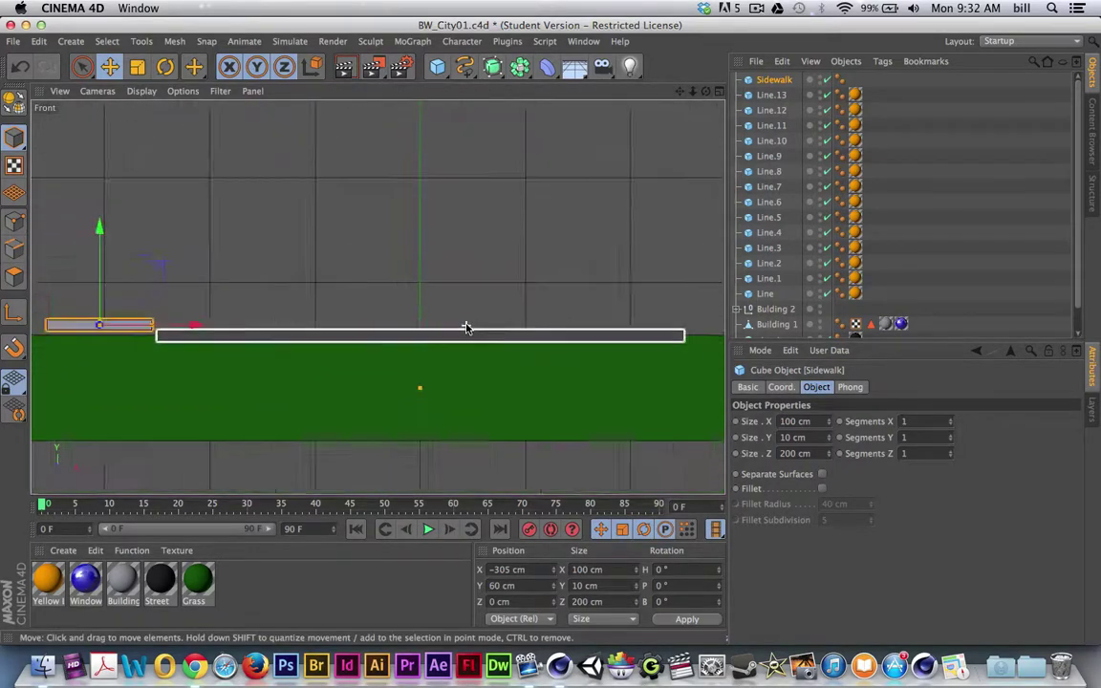
pyautogui.scroll(2, 467, 328)
pyautogui.scroll(-1, 468, 329)
pyautogui.moveTo(403, 334); pyautogui.dragTo(573, 339)
pyautogui.scroll(2, 573, 339)
pyautogui.moveTo(437, 340); pyautogui.dragTo(664, 342)
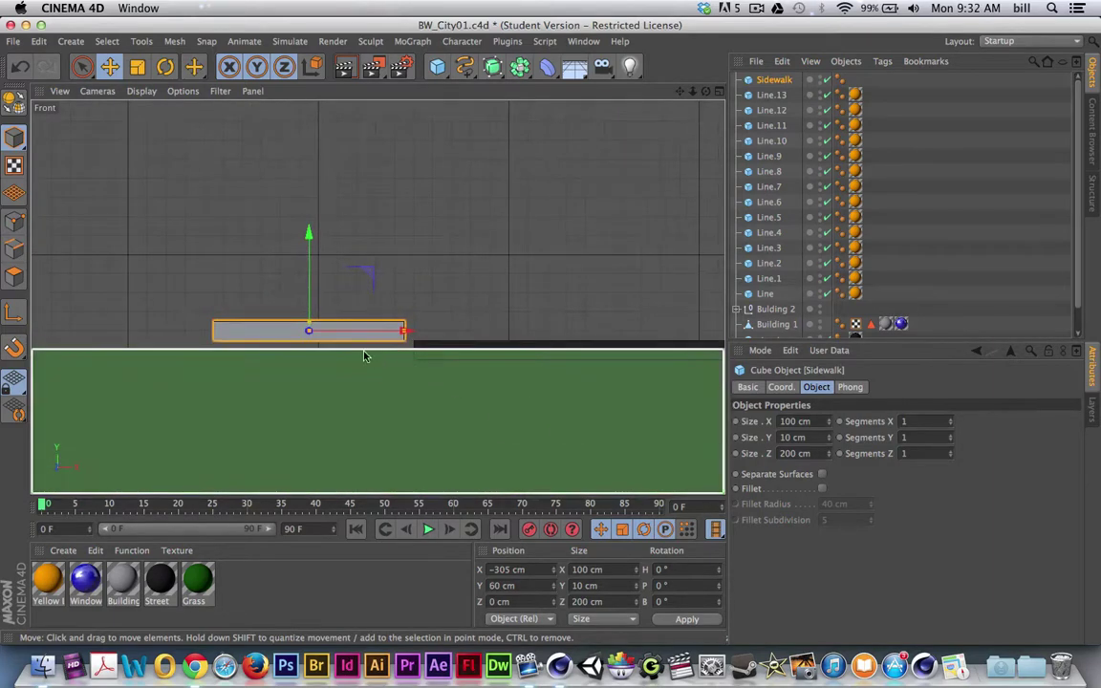
pyautogui.scroll(2, 406, 393)
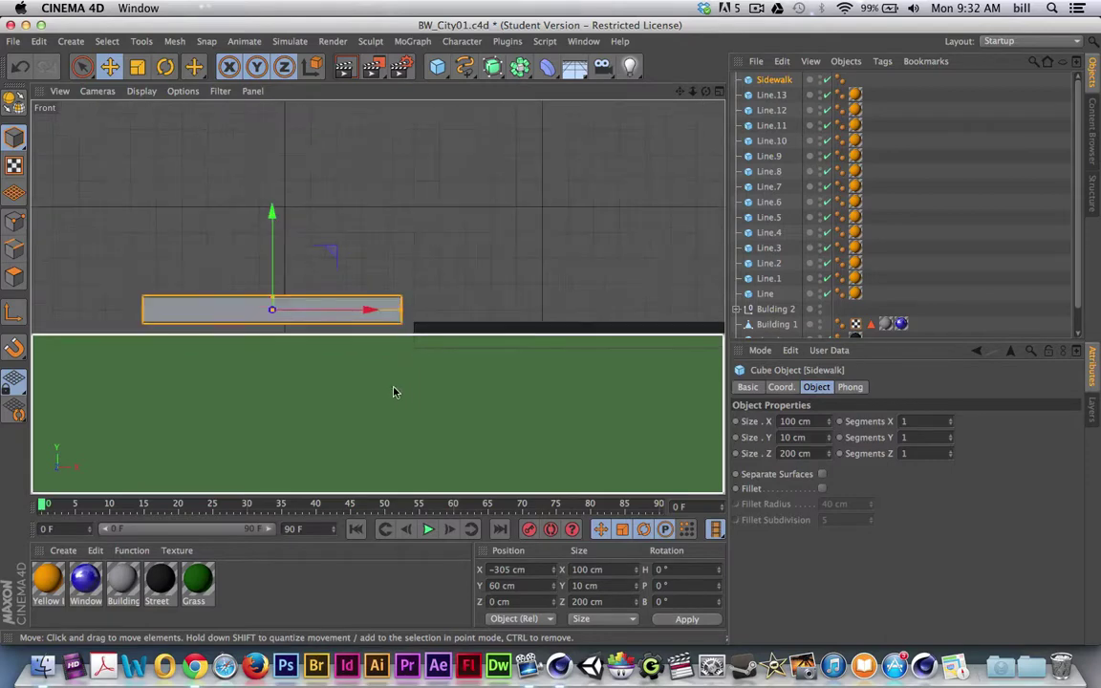
pyautogui.moveTo(274, 216)
pyautogui.mouseDown()
pyautogui.moveTo(270, 253)
pyautogui.moveTo(273, 226)
pyautogui.moveTo(273, 239)
pyautogui.mouseUp()
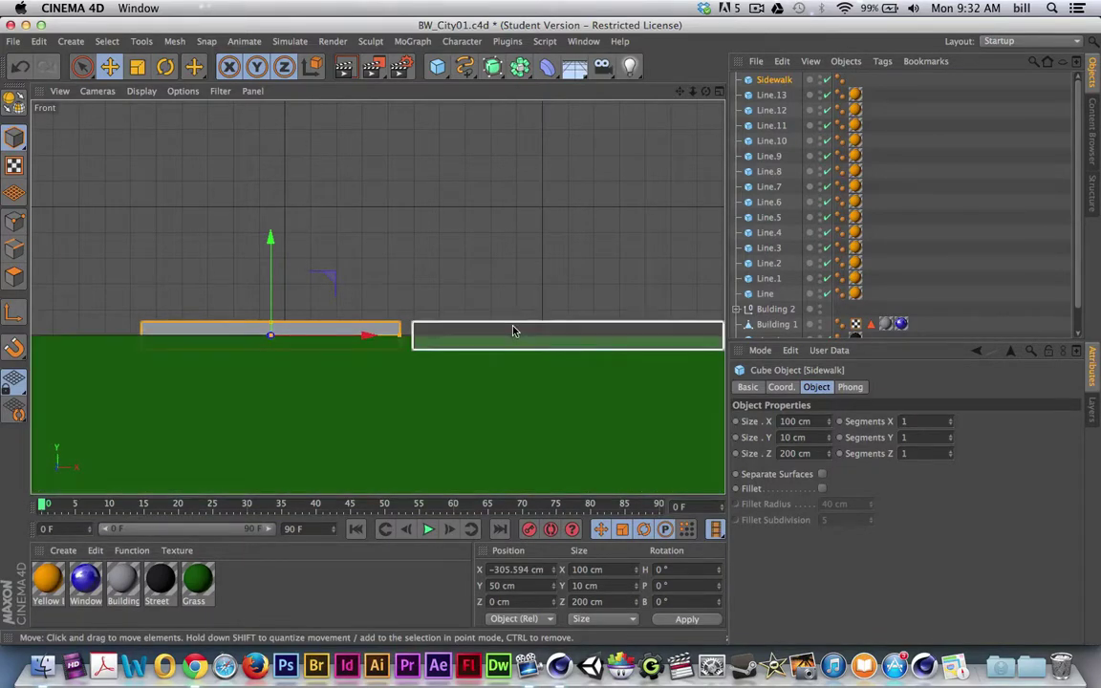
# - Set the Sidewalk's Y size to 20 cm, try 25 cm, and return it to 20 cm
pyautogui.doubleClick(794, 437)
pyautogui.write('2')
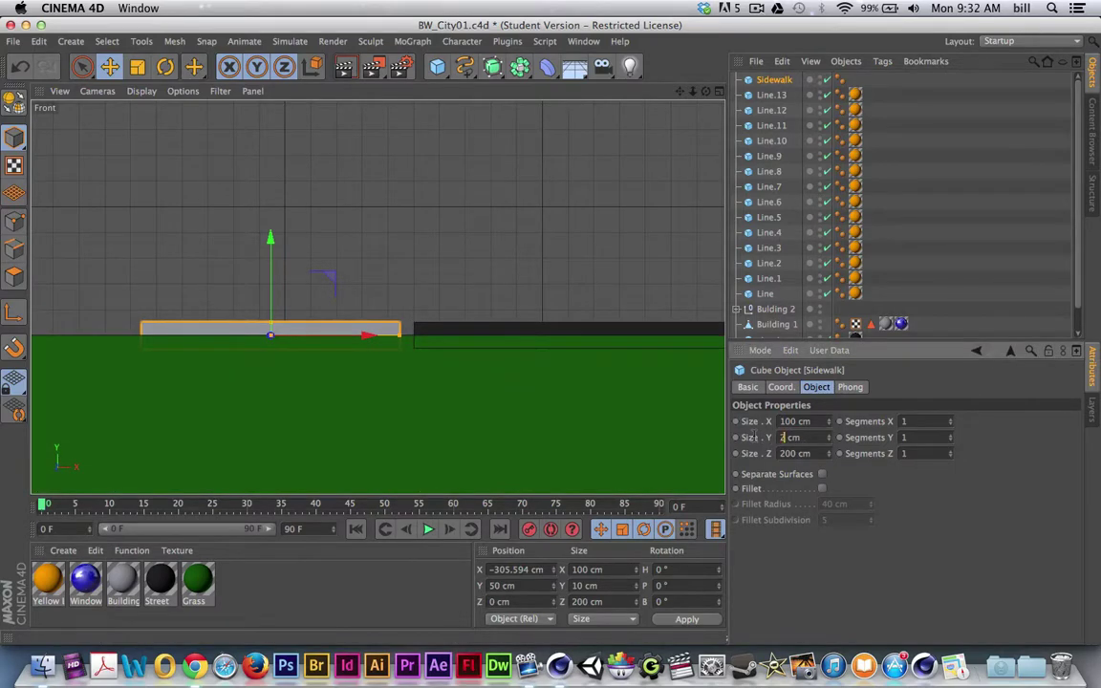
pyautogui.write('0')
pyautogui.press('Return')
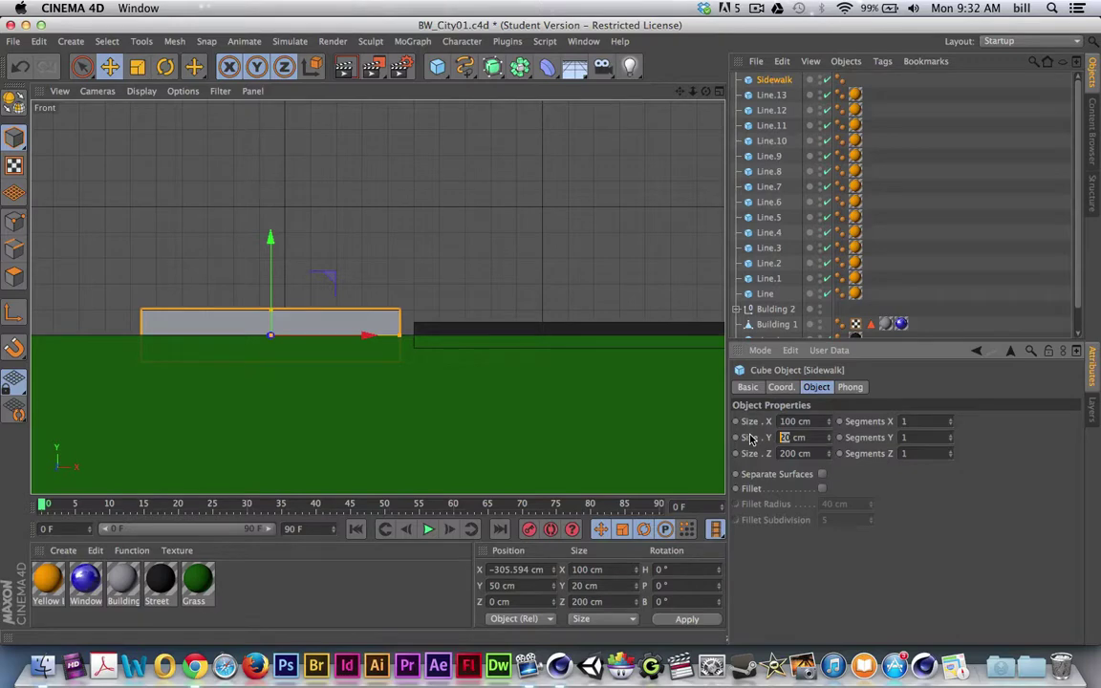
pyautogui.write('5')
pyautogui.press('Return')
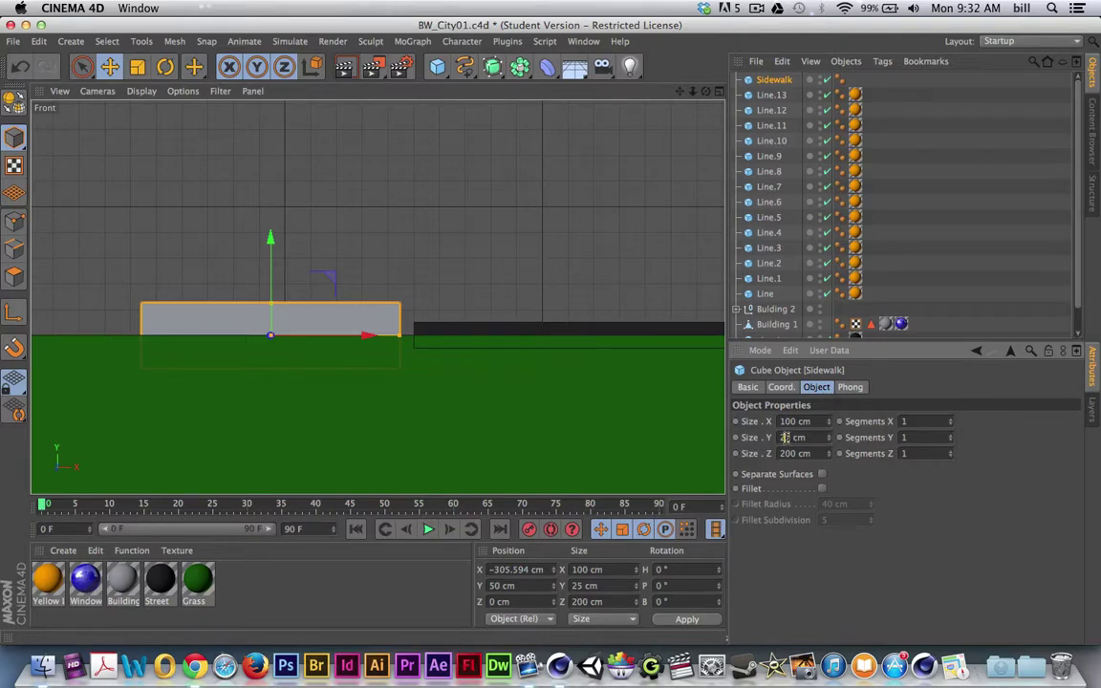
pyautogui.write('0')
pyautogui.press('Return')
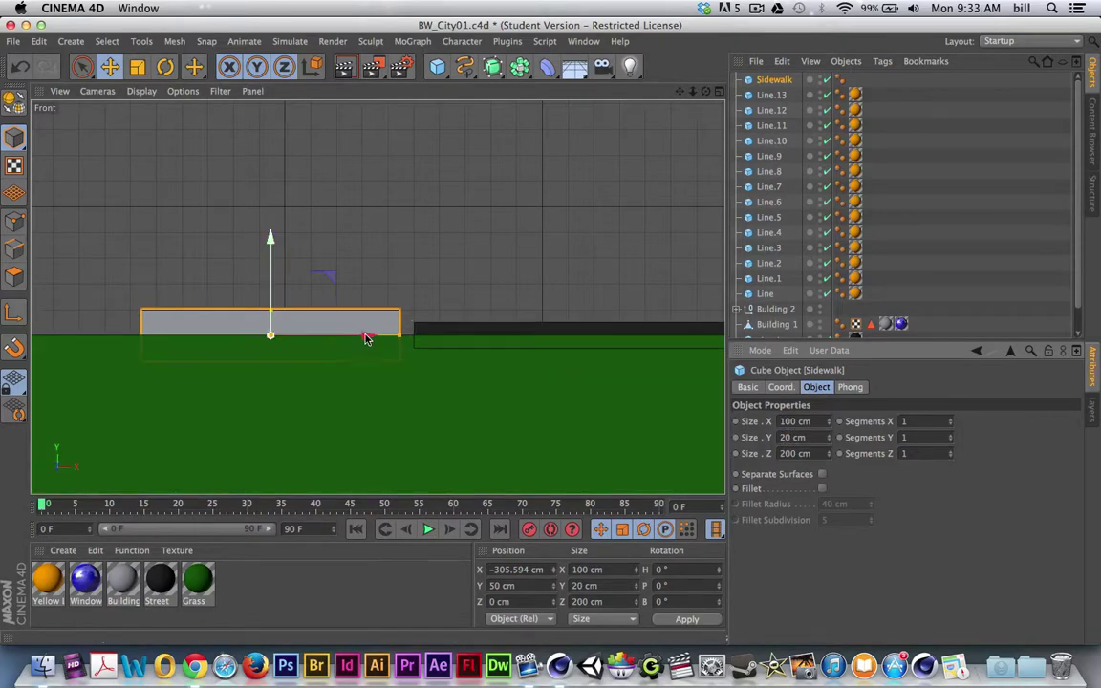
# - Set the Sidewalk's X position to -300 cm so its side meets the edge of the street
pyautogui.moveTo(367, 337); pyautogui.dragTo(387, 336)
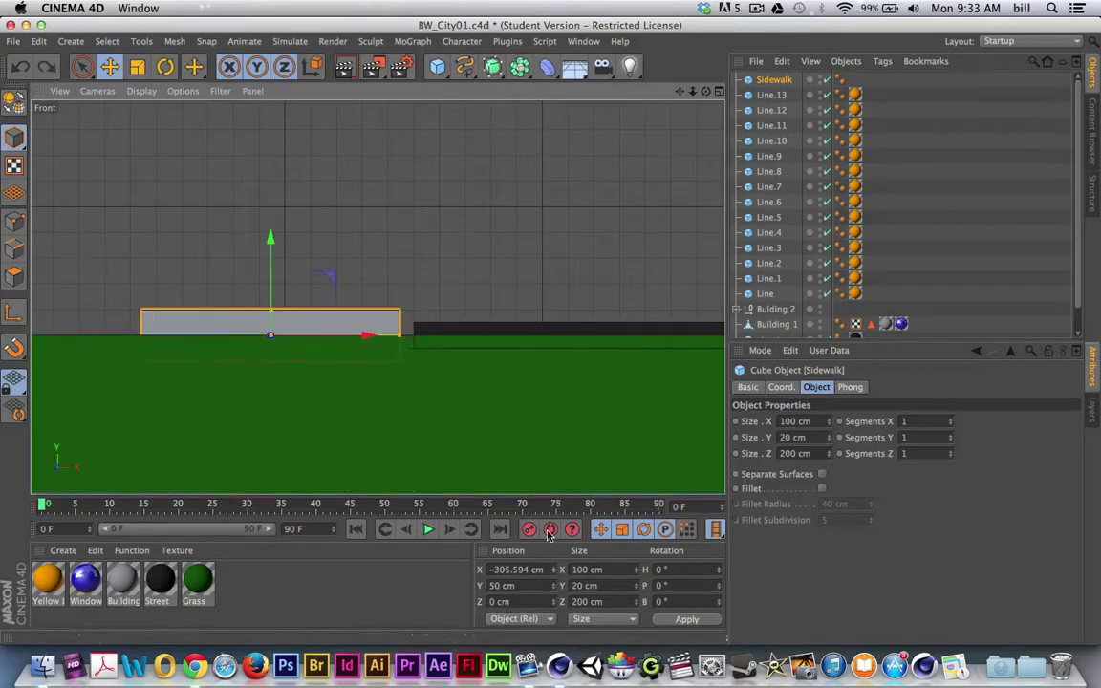
pyautogui.moveTo(531, 570); pyautogui.dragTo(513, 570)
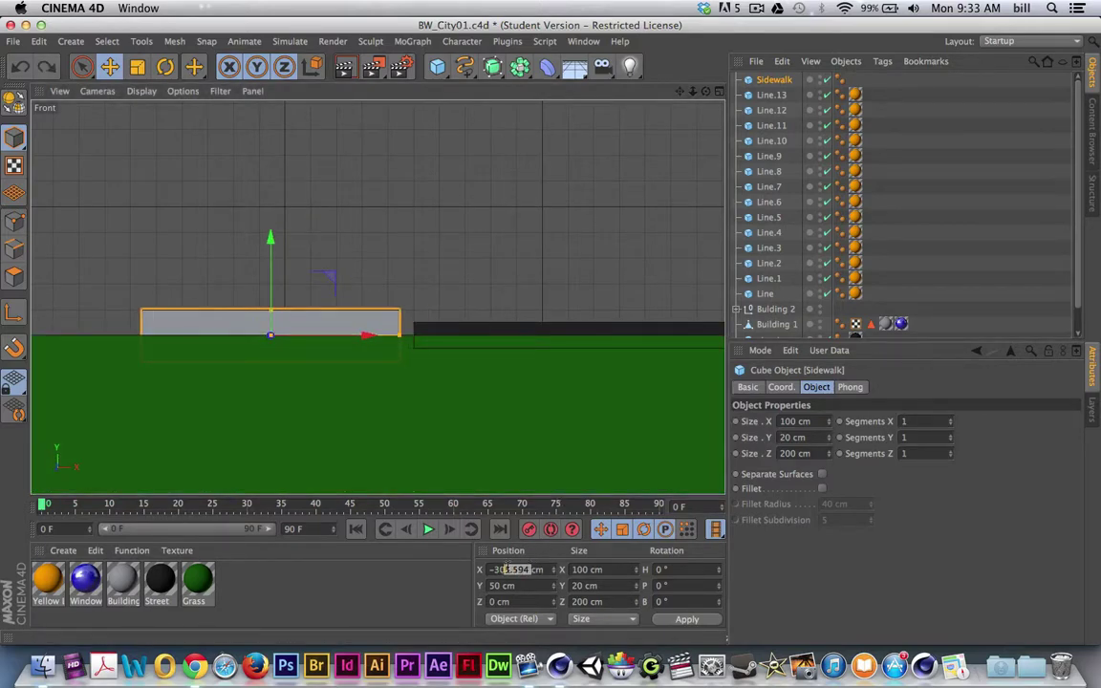
pyautogui.write('0')
pyautogui.press('Return')
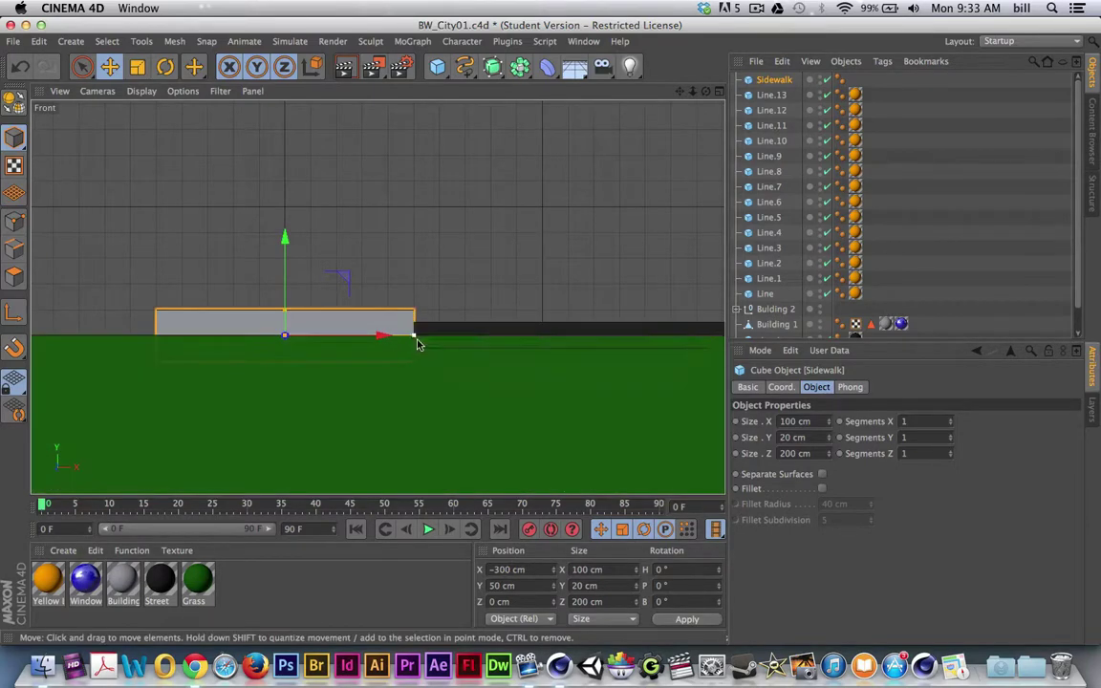
# - Duplicate the Sidewalk and place the copy on the opposite side of the street at X 300 cm
pyautogui.scroll(-2, 453, 367)
pyautogui.moveTo(521, 364); pyautogui.dragTo(251, 343)
pyautogui.scroll(-3, 253, 351)
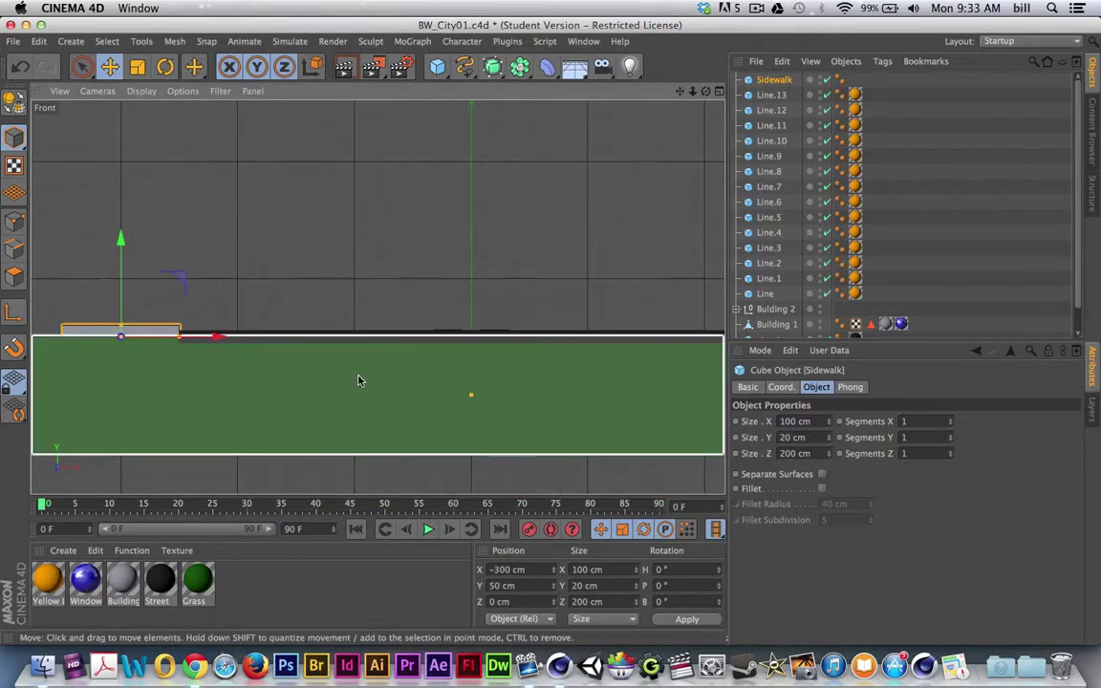
pyautogui.click(776, 86)
pyautogui.press('super+c')
pyautogui.press('super+v')
pyautogui.click(494, 570)
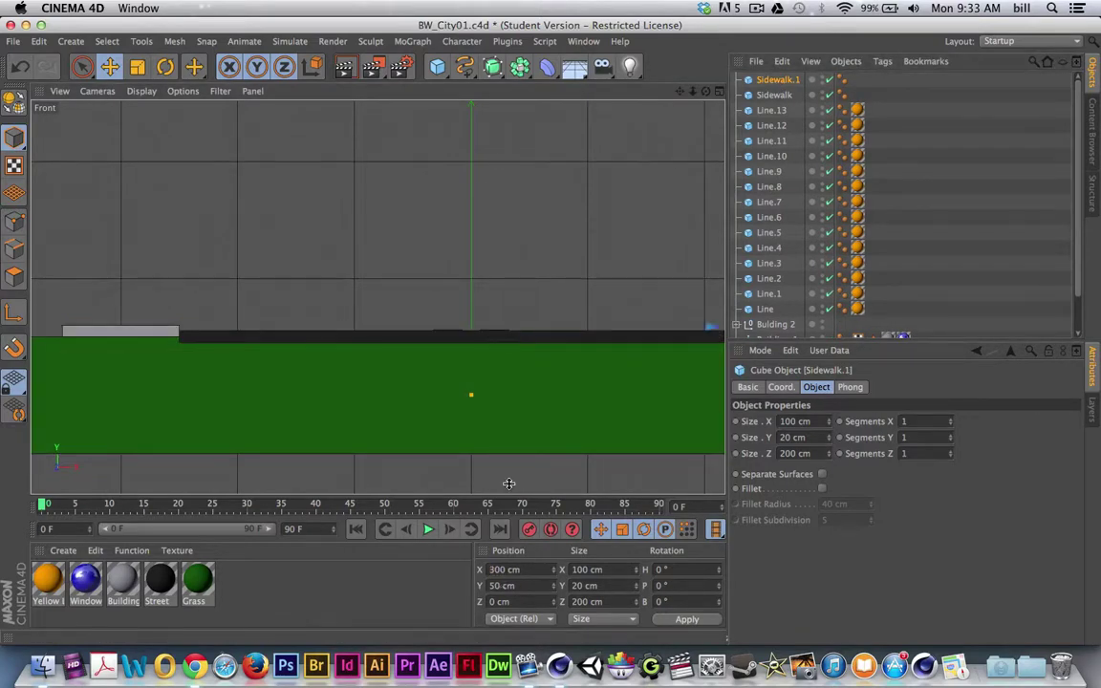
pyautogui.scroll(-2, 509, 474)
pyautogui.scroll(-2, 494, 425)
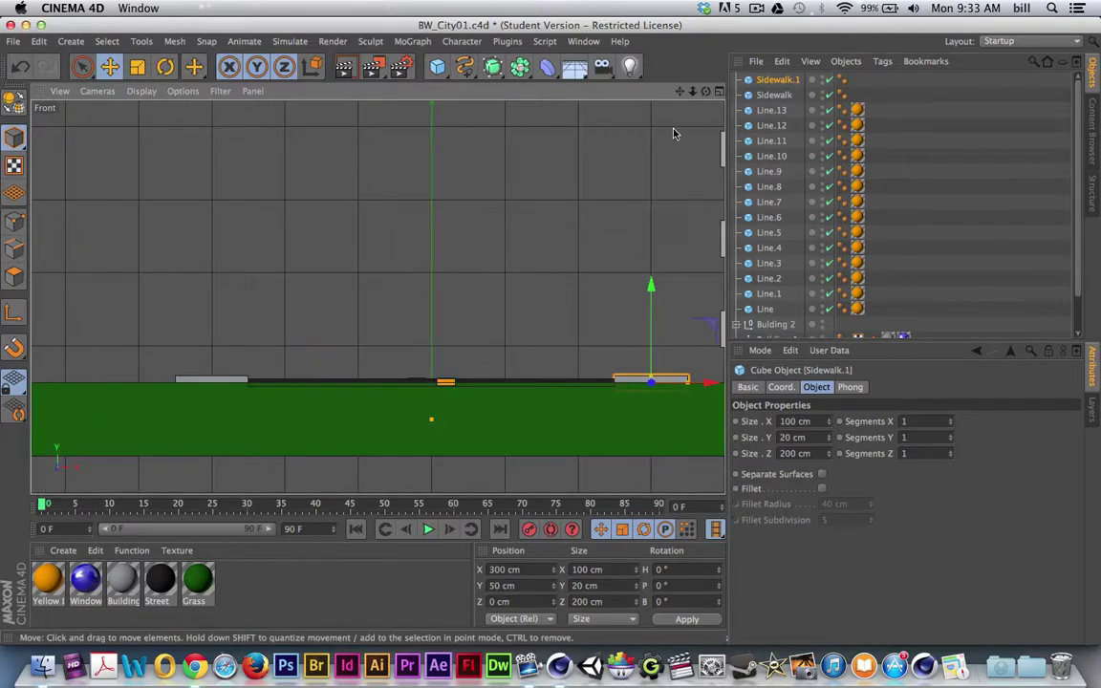
# - In the Perspective view, lengthen the original Sidewalk along the street by setting its Z size to 2000 cm
pyautogui.click(718, 91)
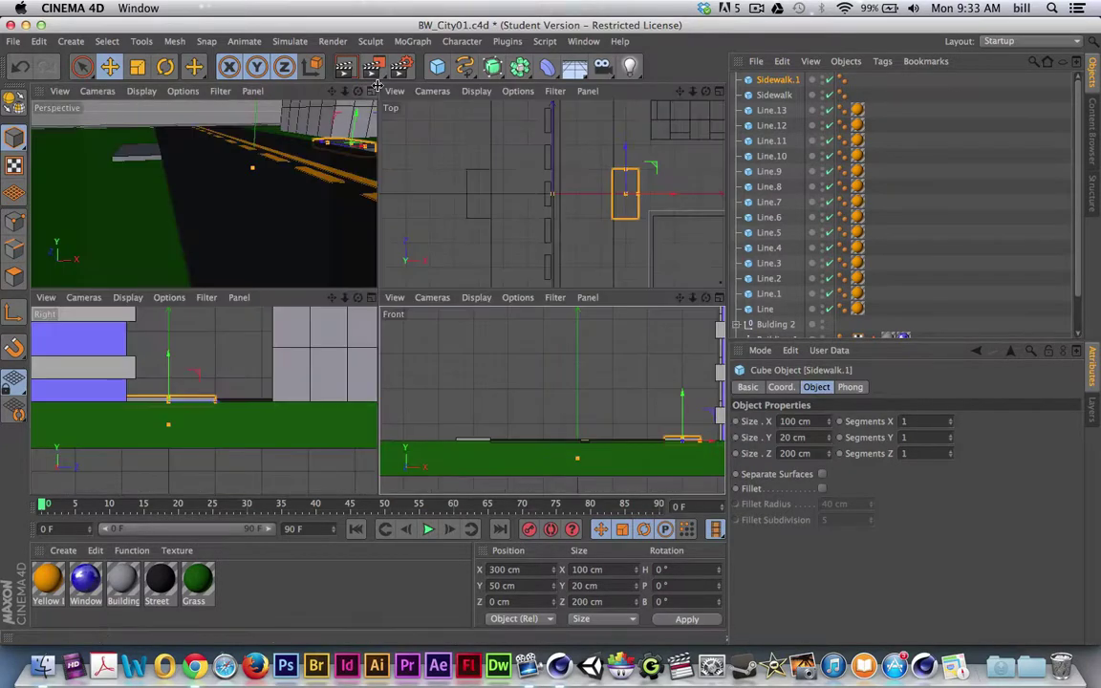
pyautogui.middleClick(363, 229)
pyautogui.moveTo(397, 241); pyautogui.dragTo(401, 361)
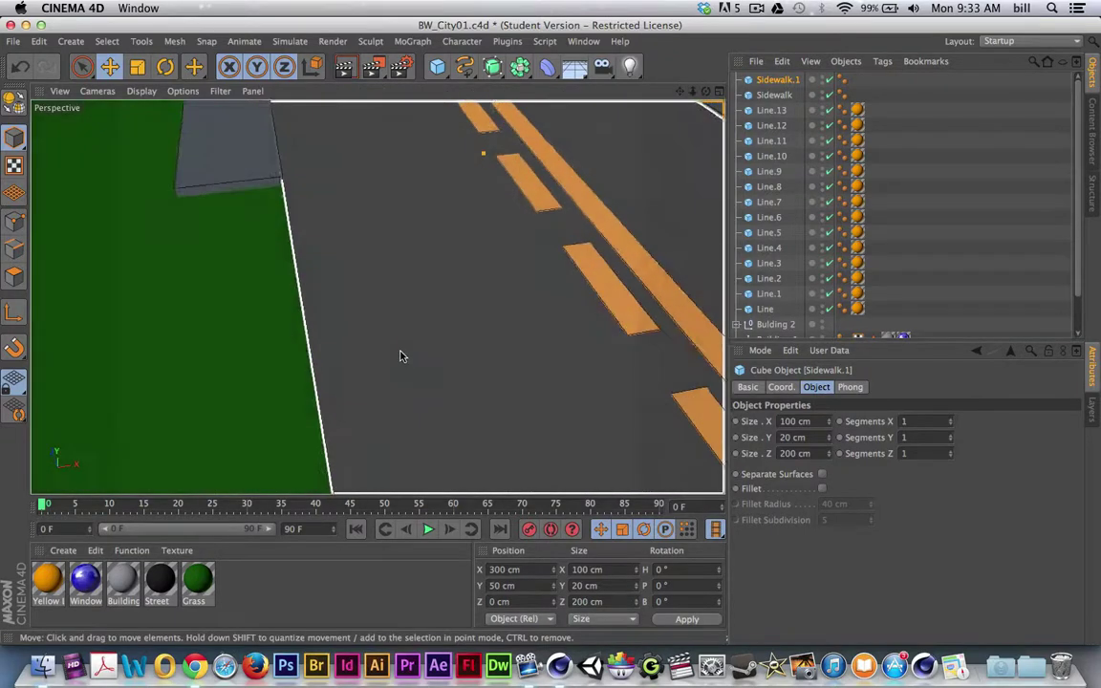
pyautogui.scroll(-10, 405, 346)
pyautogui.scroll(-3, 405, 346)
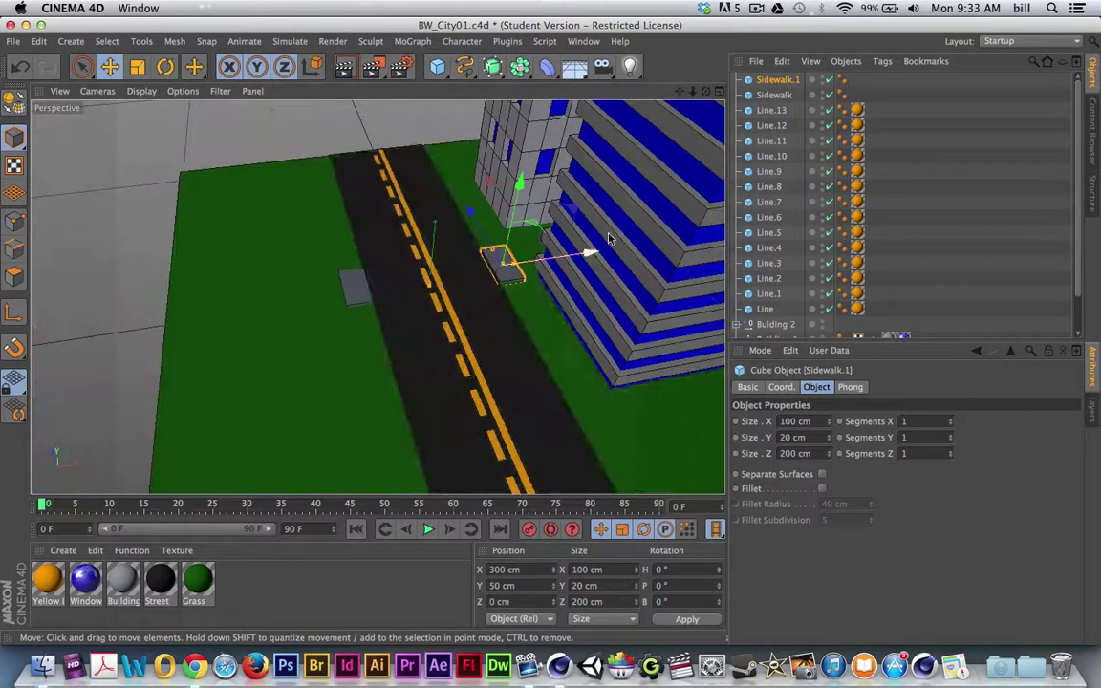
pyautogui.click(777, 96)
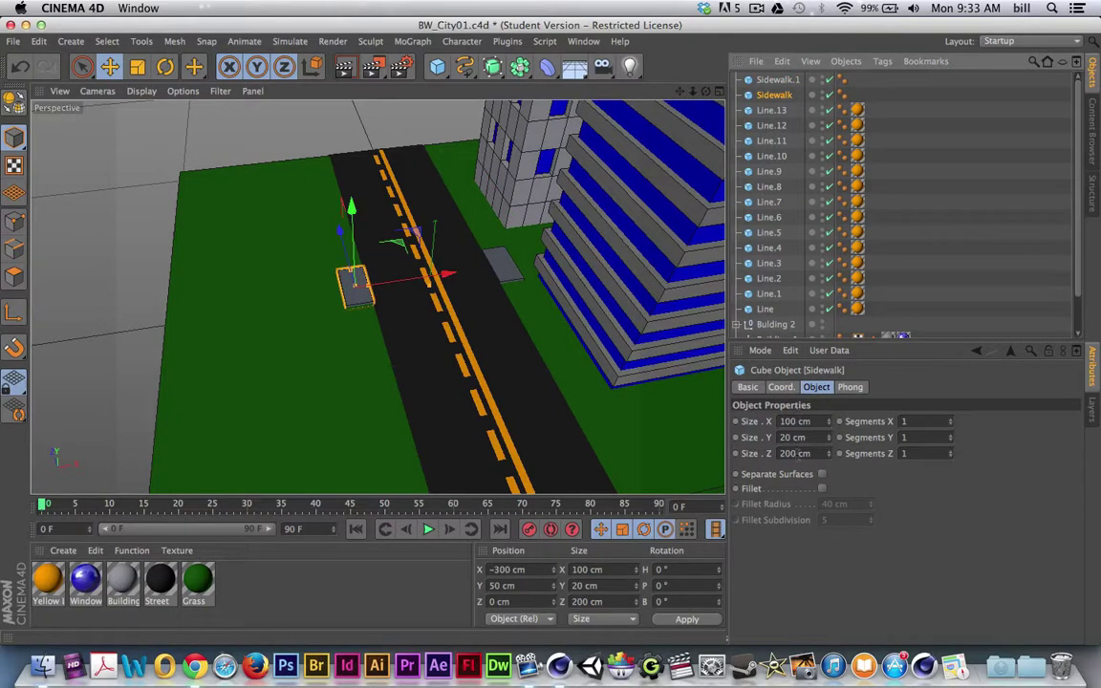
pyautogui.click(794, 454)
pyautogui.write('0')
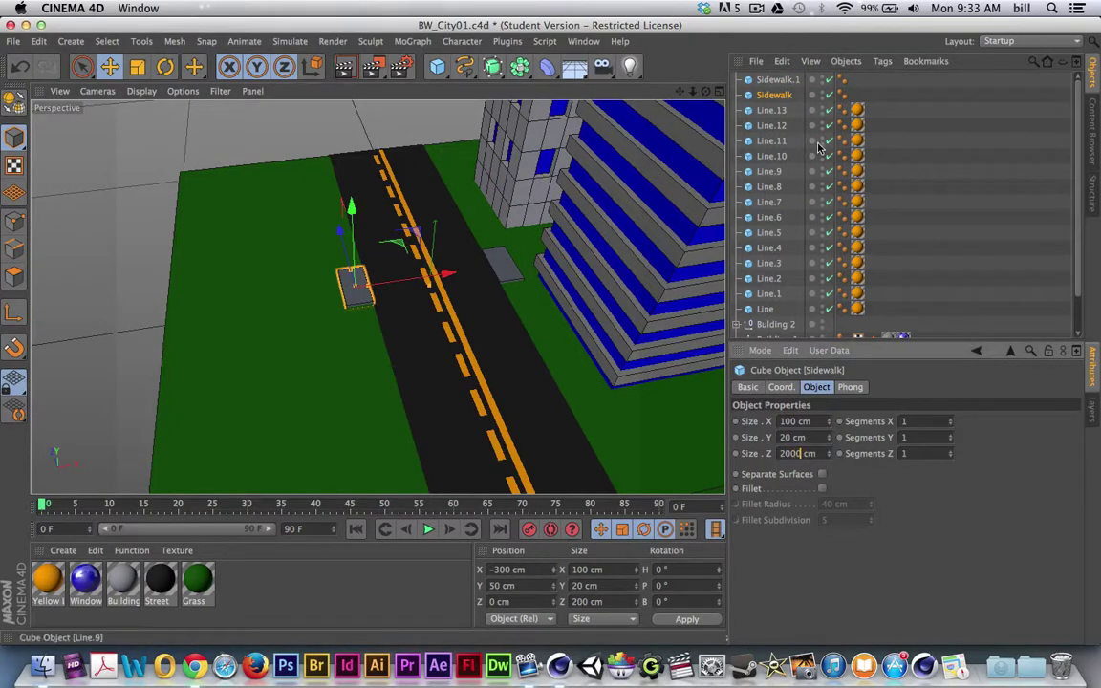
# - Lengthen the duplicate, Sidewalk.1, to match by setting its Z size to 2000 cm
pyautogui.click(778, 82)
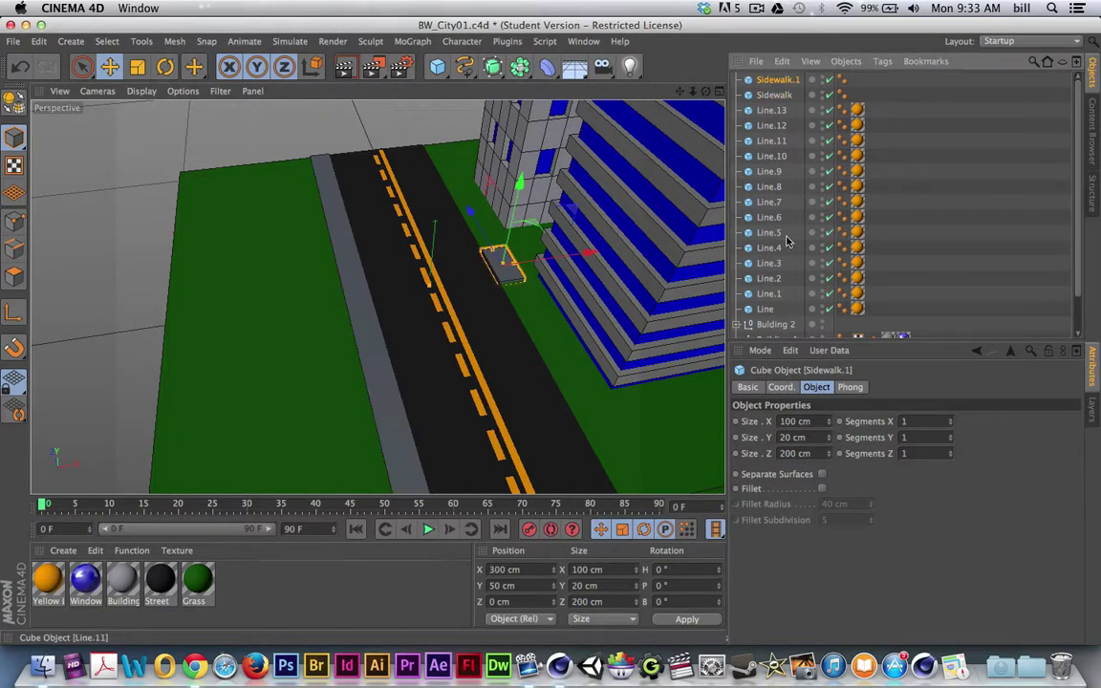
pyautogui.click(796, 454)
pyautogui.write('0')
pyautogui.press('Return')
pyautogui.scroll(-3, 481, 375)
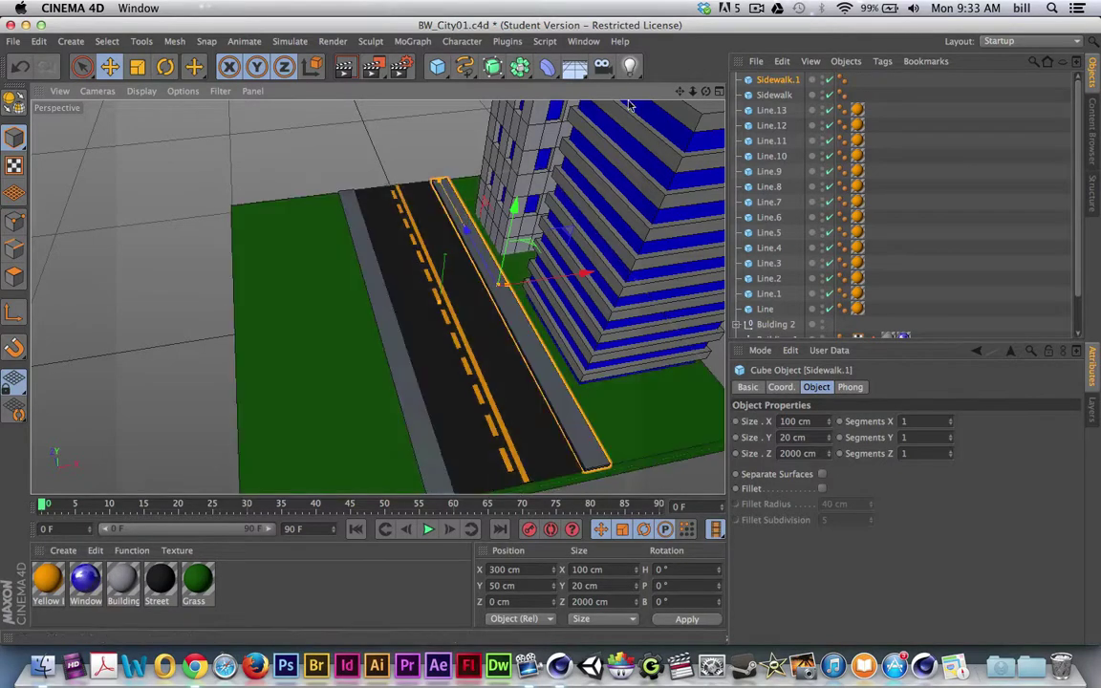
# - Group all the Line objects from Line.13 to Line and name the group Street Lines
pyautogui.click(771, 110)
pyautogui.scroll(-2, 784, 220)
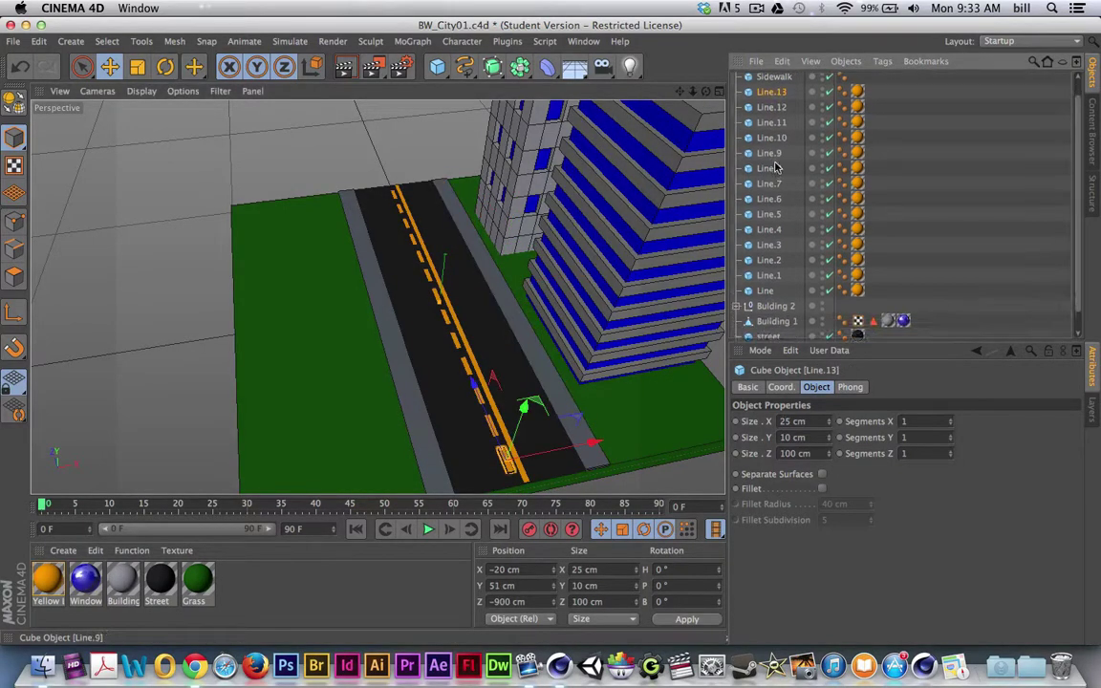
pyautogui.keyDown('shift'); pyautogui.click(766, 282); pyautogui.keyUp('shift')
pyautogui.hotkey('alt', 'g')
pyautogui.doubleClick(767, 111)
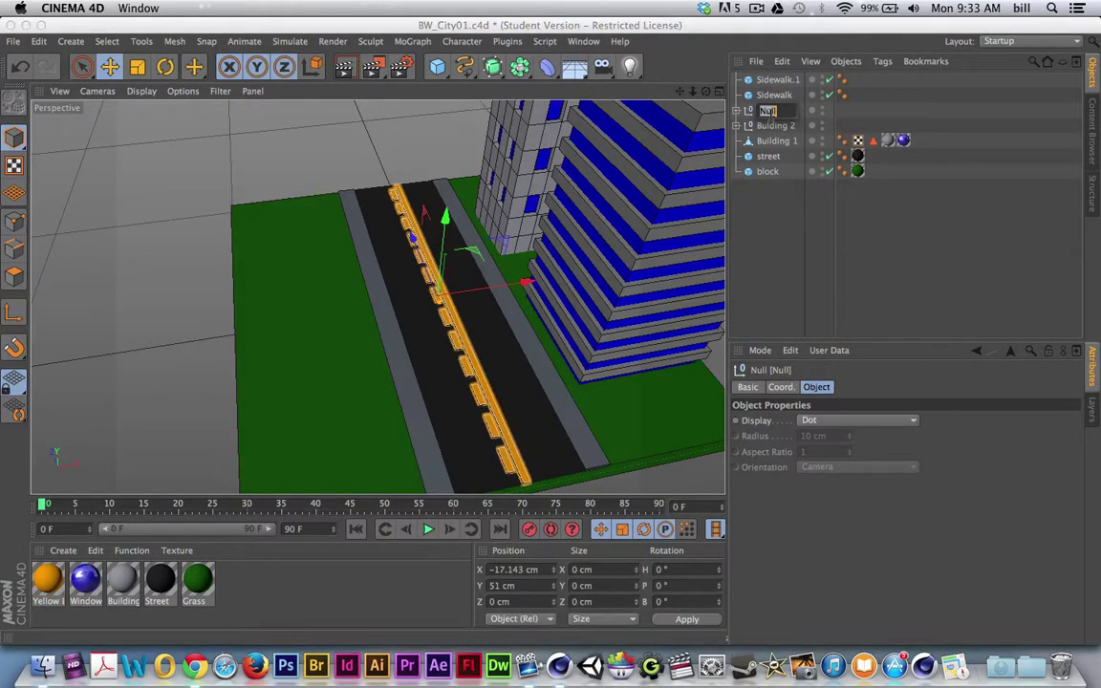
pyautogui.write('Street Lines')
pyautogui.press('Return')
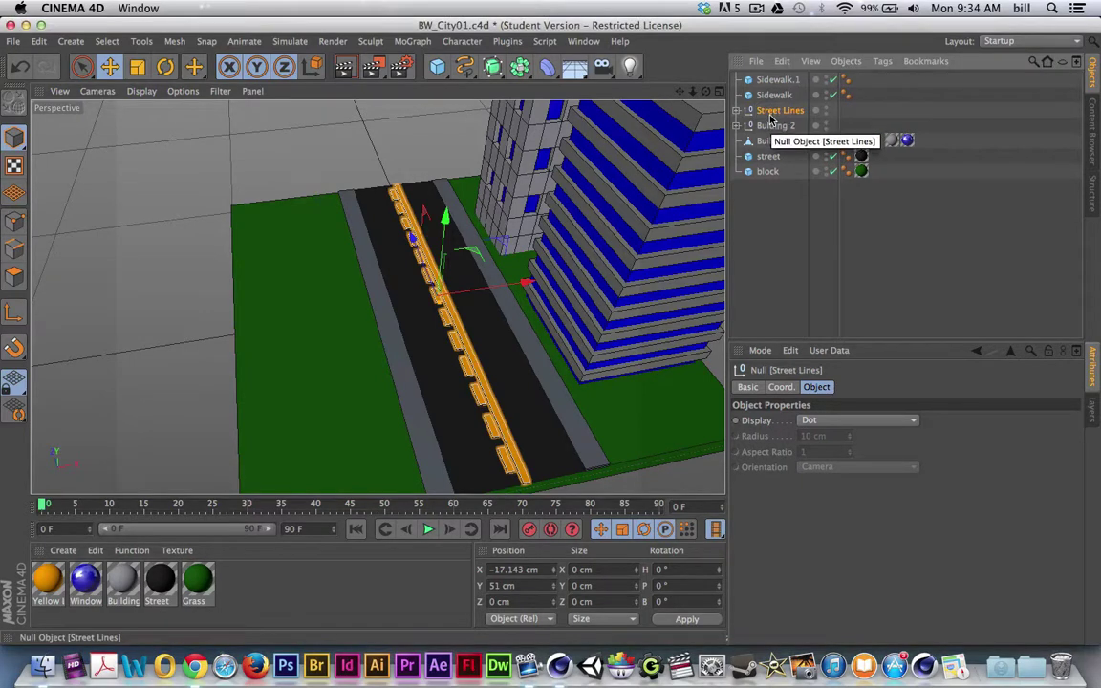